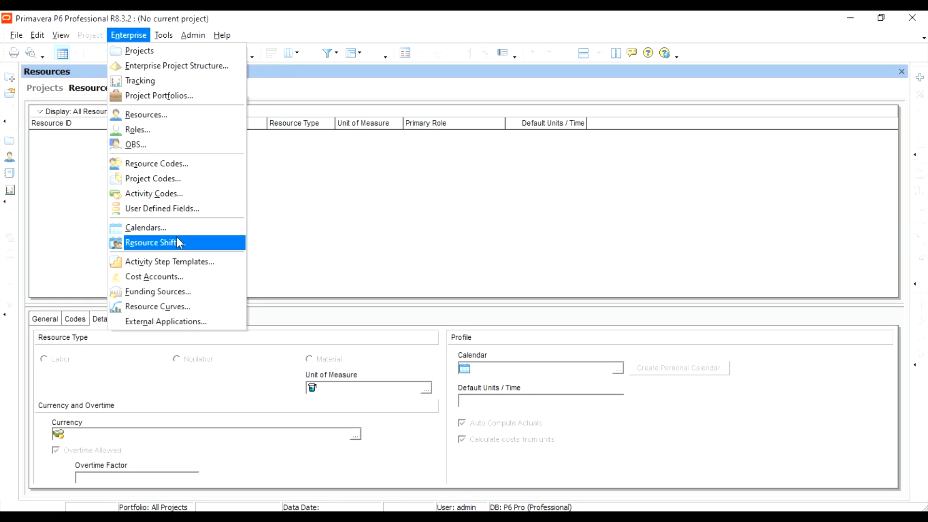
Step: Review the shift start hours and durations defined for the 3-shift Operations resource shift
left_click(220, 248)
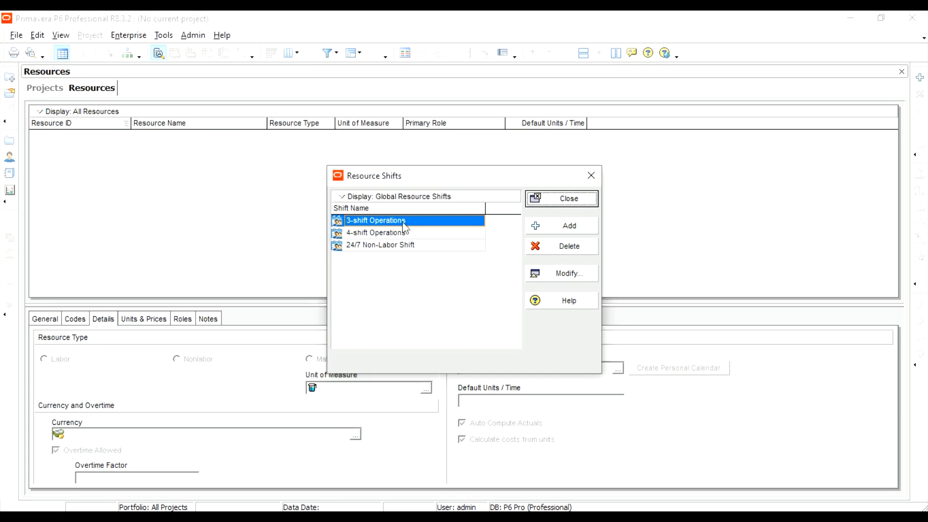
left_click(559, 274)
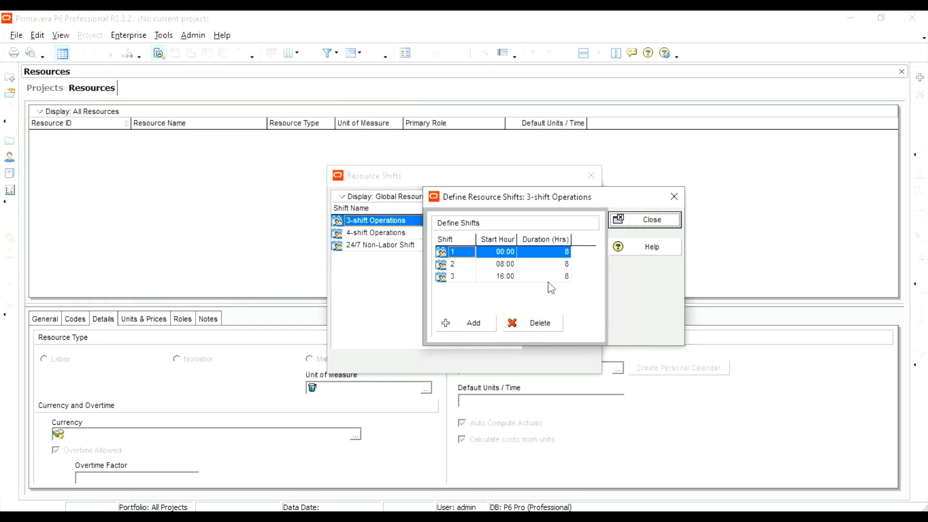
left_click(663, 220)
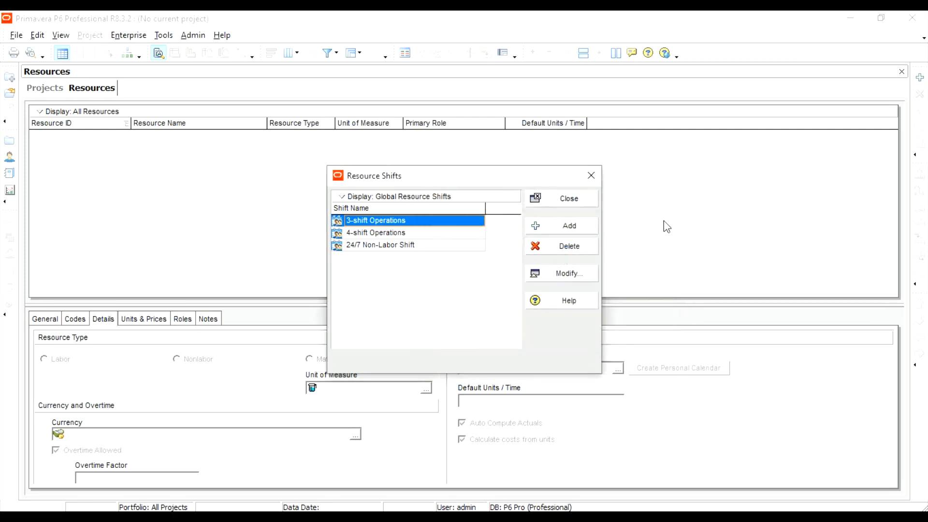
left_click(568, 200)
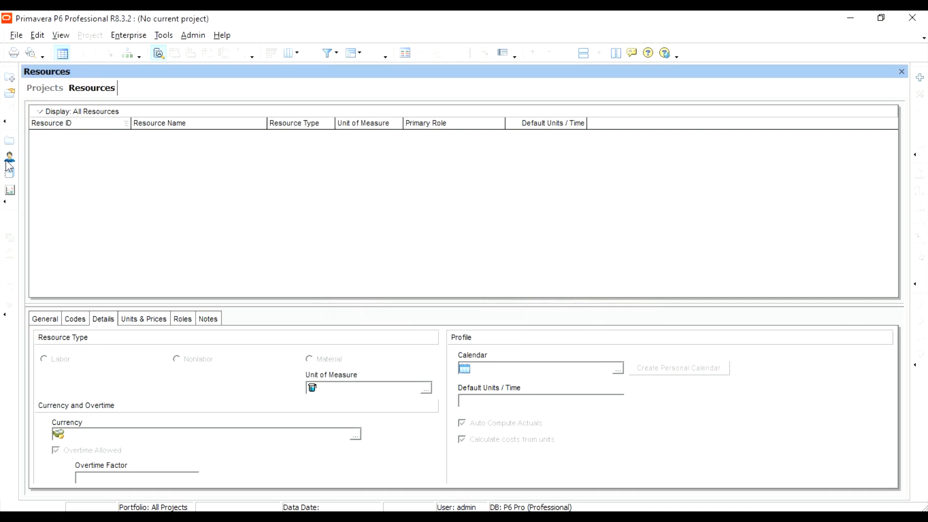
Step: Add a new labor resource and name it Labour
right_click(128, 188)
left_click(172, 296)
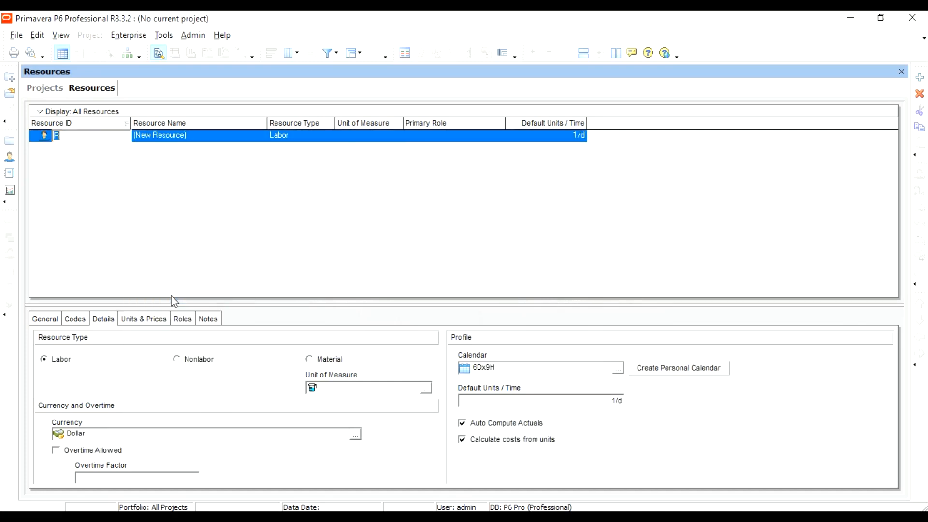
left_click(212, 139)
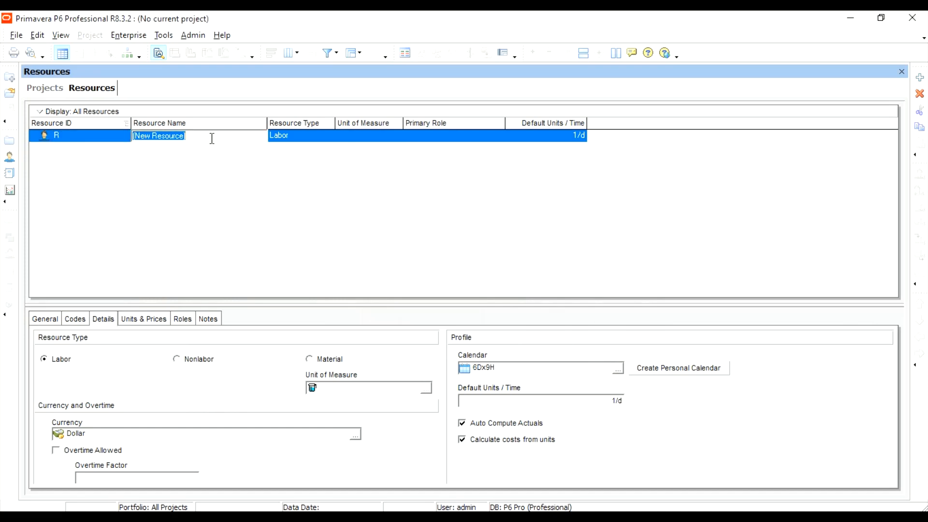
type("La")
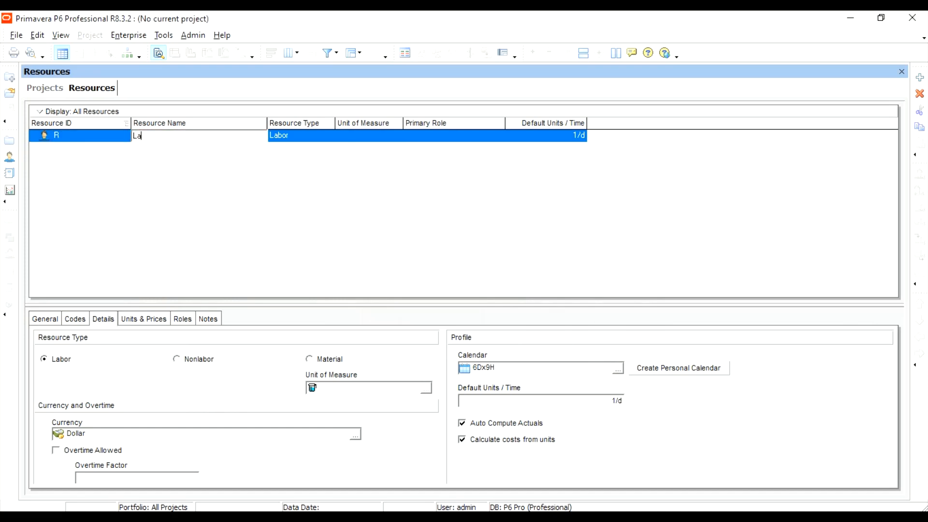
type("bour")
key("Return")
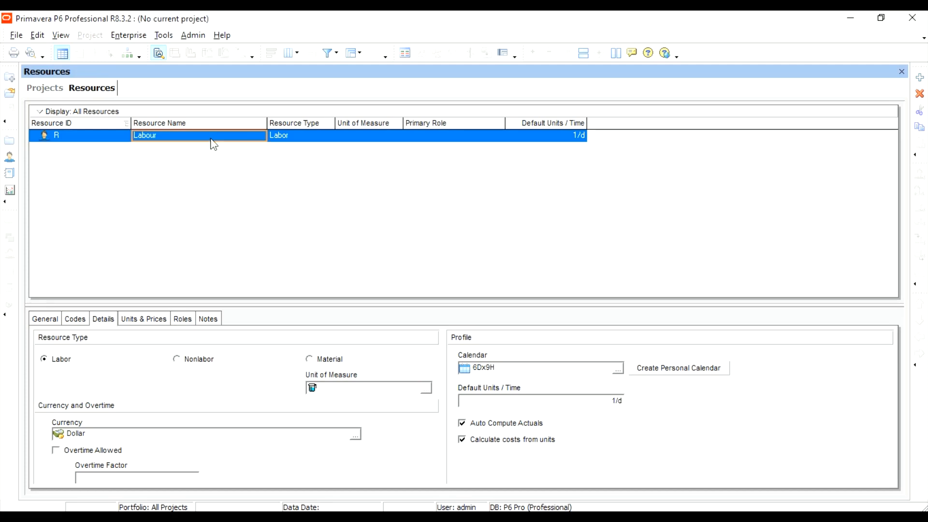
Step: Assign the 3-shift Operations shift calendar to the Labour resource
left_click(152, 319)
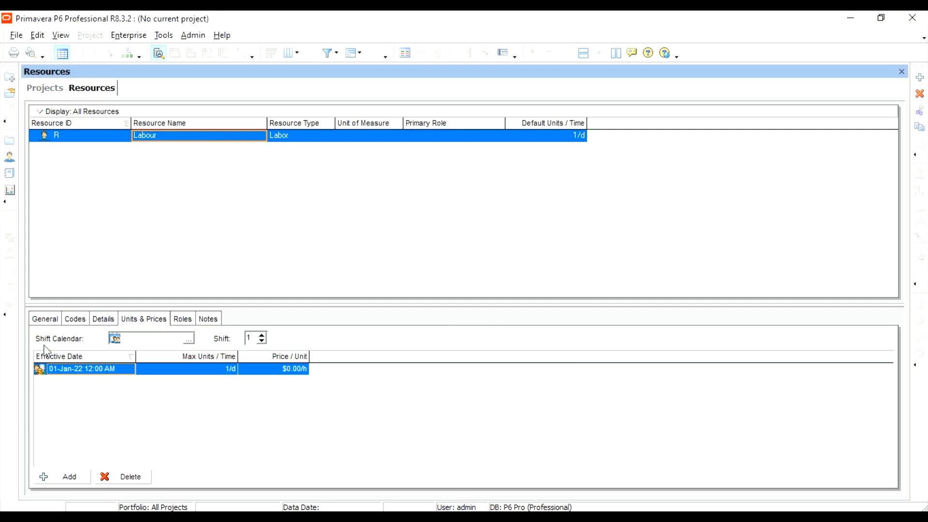
left_click(189, 340)
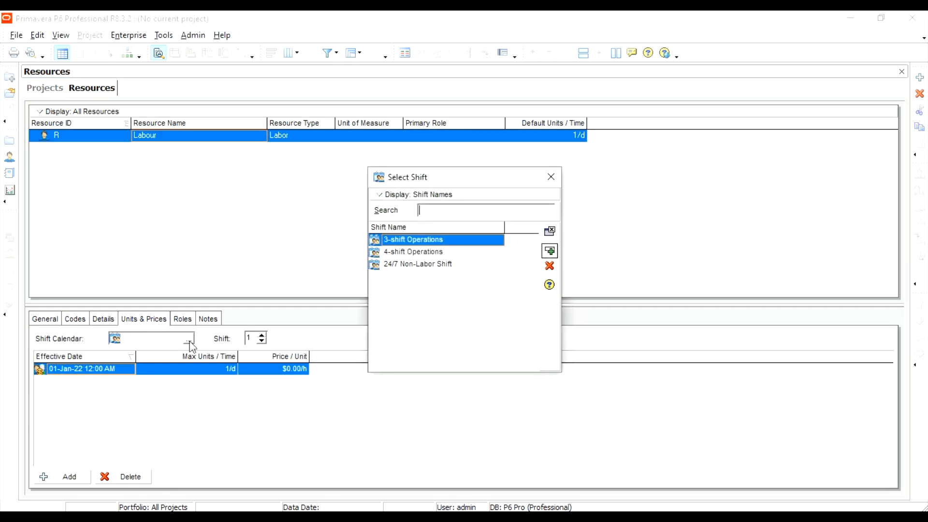
double_click(412, 240)
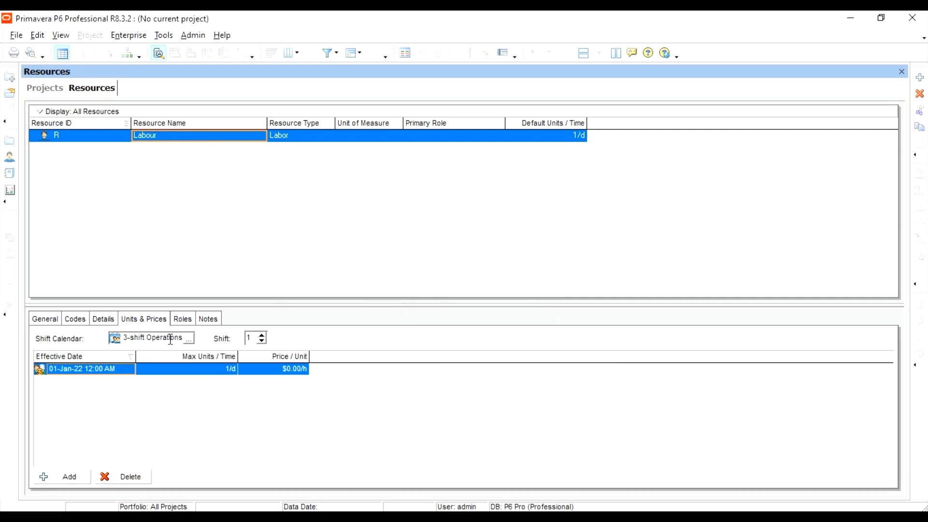
Step: Create a personal calendar for the Labour resource with standard work hours of 24 for each day from Saturday to Thursday
left_click(46, 321)
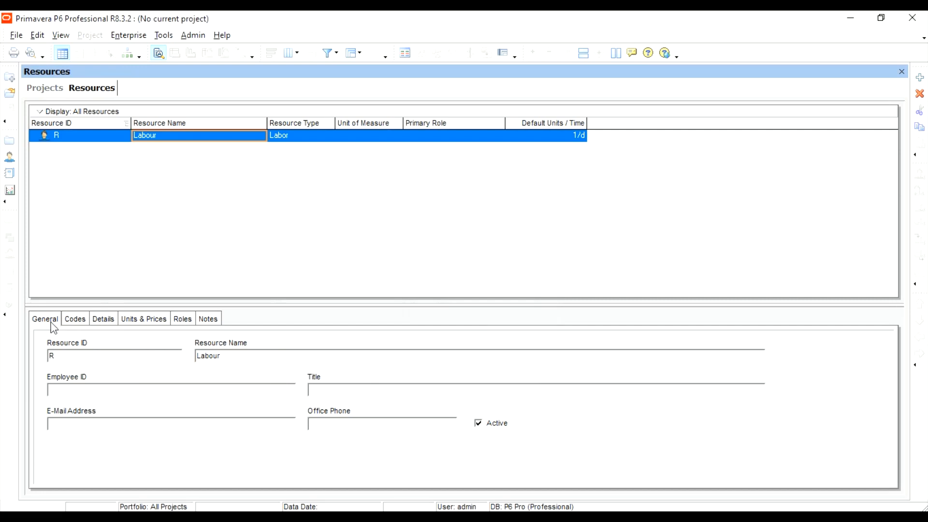
left_click(74, 320)
left_click(102, 320)
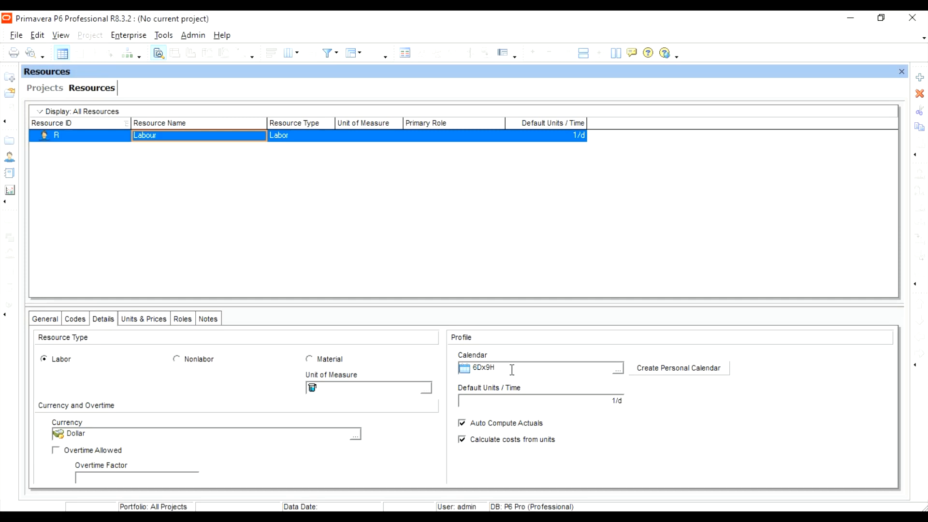
left_click(692, 372)
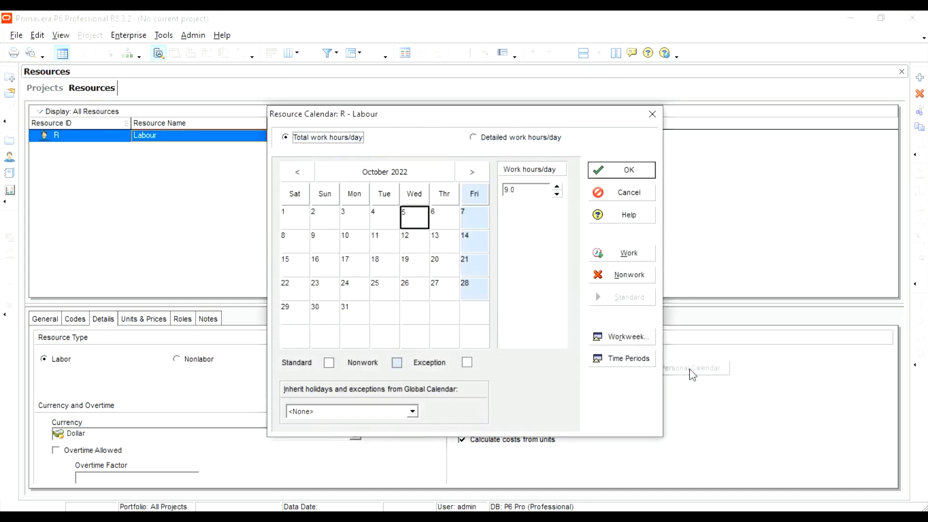
left_click(626, 338)
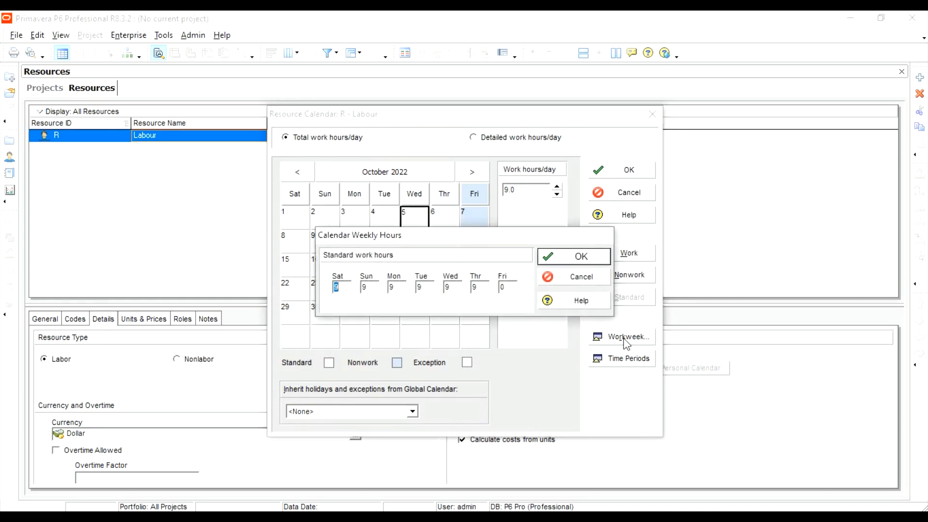
type("8")
key("Tab")
type("8")
key("shift+Tab")
key("shift+Tab")
key("Tab")
type("24")
key("Tab")
type("24")
key("Tab")
type("24")
key("Tab")
type("24")
key("Tab")
type("24")
key("Tab")
type("24")
key("Tab")
left_click(560, 257)
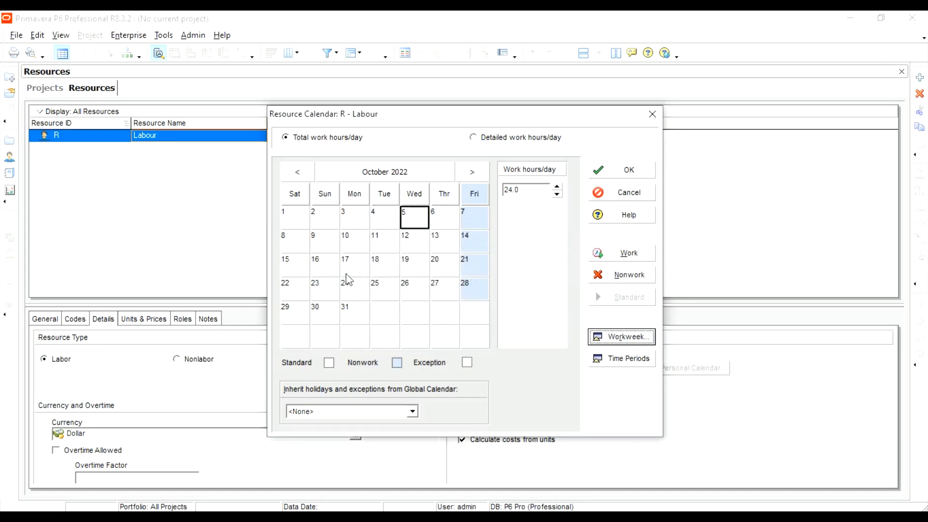
Step: Check the work hours per day for 15 to 21 October 2022 in the Labour resource calendar
left_click(293, 269)
left_click(314, 267)
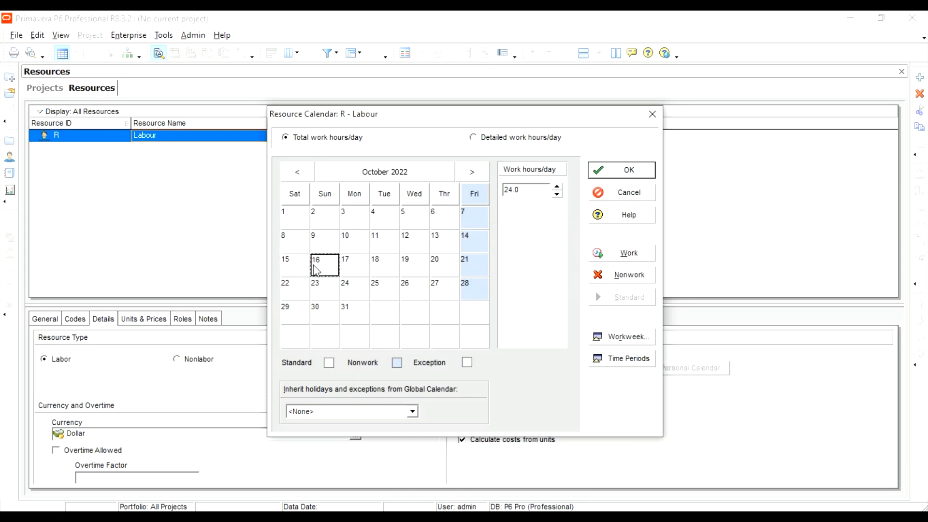
left_click(350, 266)
left_click(386, 265)
left_click(415, 266)
left_click(441, 265)
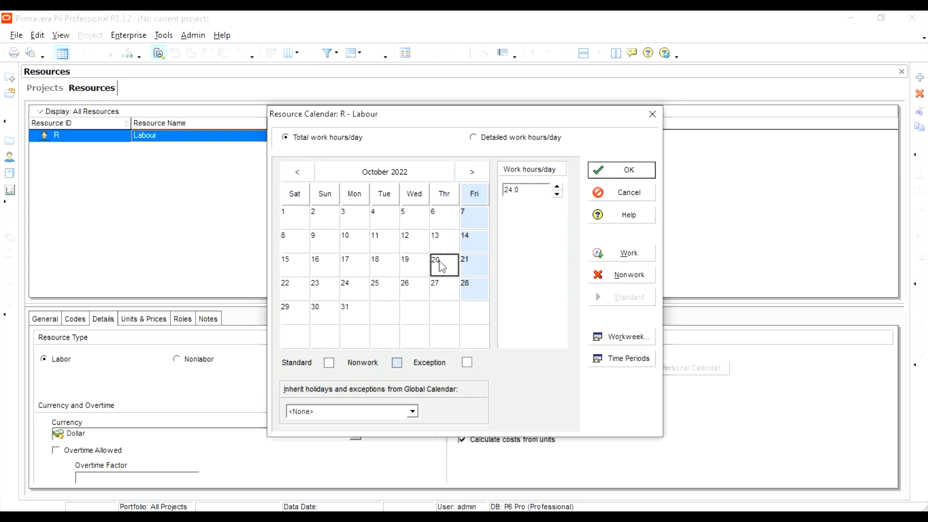
left_click(469, 267)
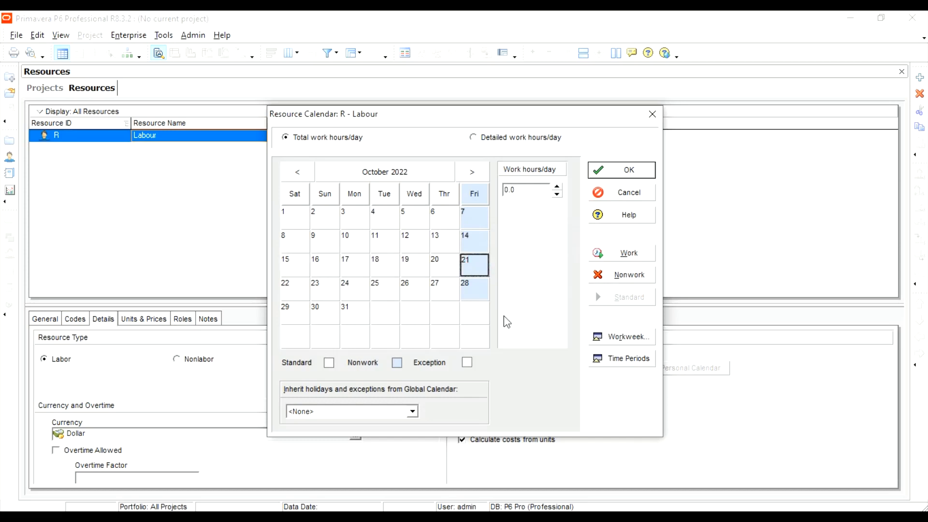
Step: Set the calendar's time periods to 48 hours per week, 208 per month and 2496 per year, and accept the personal calendar
left_click(625, 358)
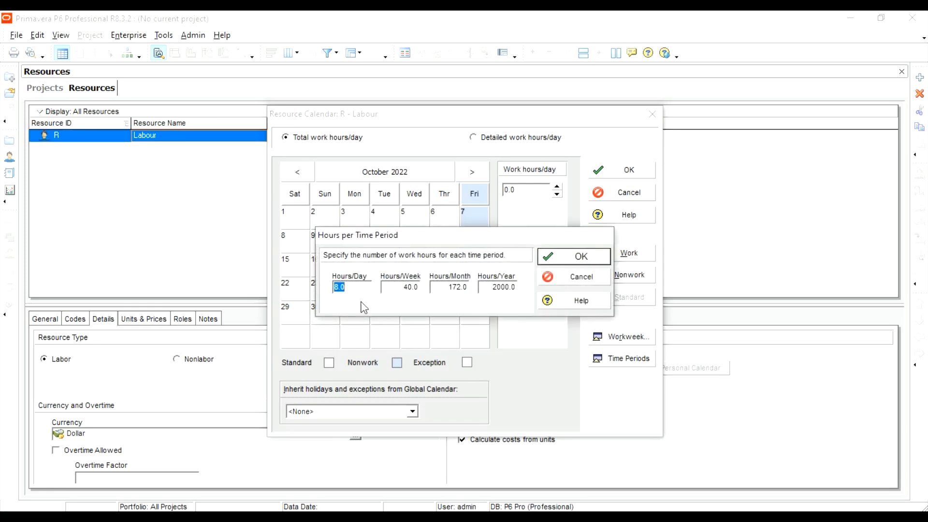
key("Tab")
type("48")
key("Tab")
type("208")
key("Tab")
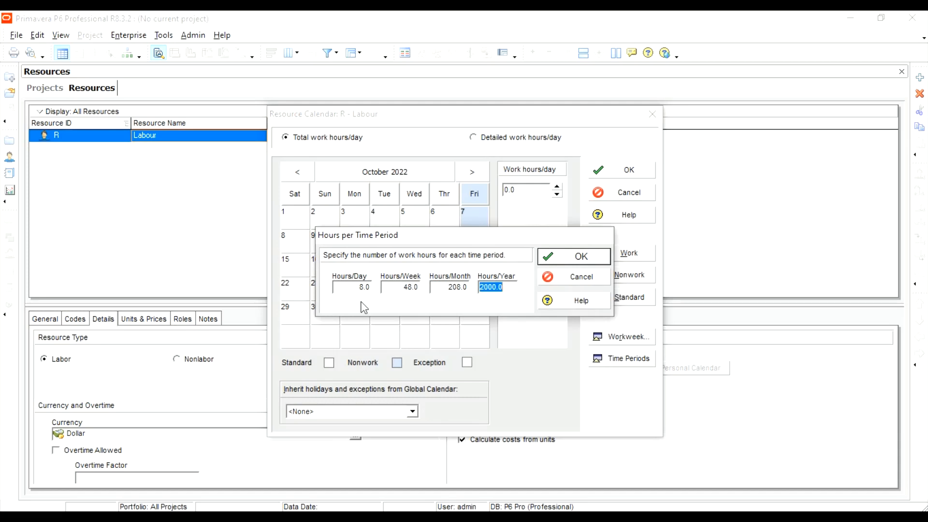
type("2496")
key("Tab")
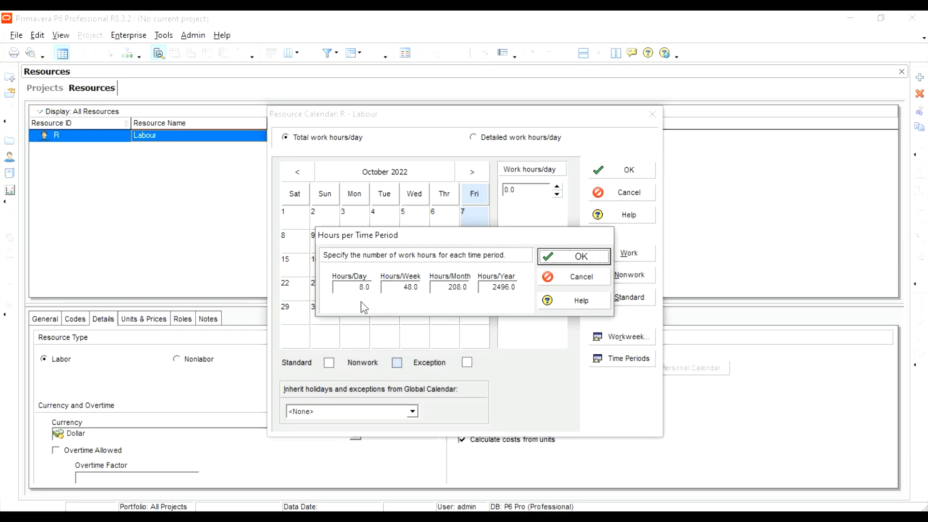
left_click(581, 258)
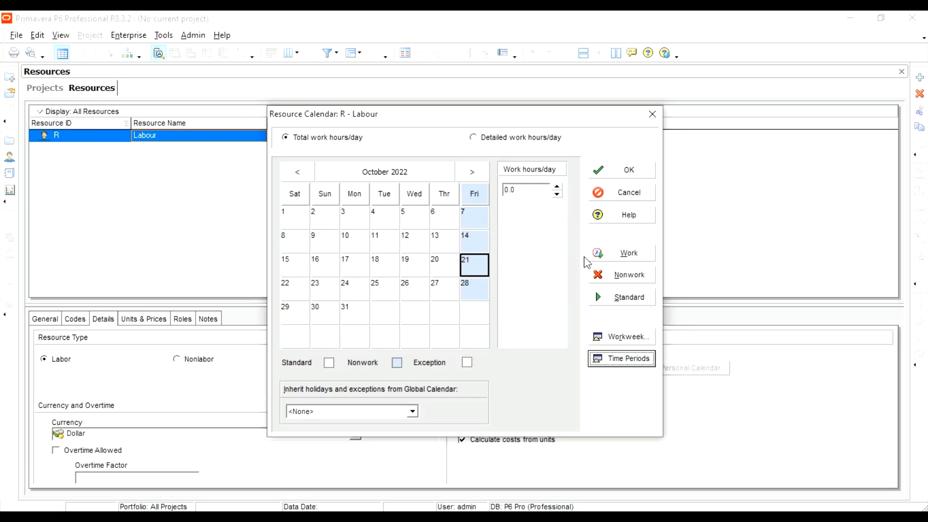
left_click(621, 175)
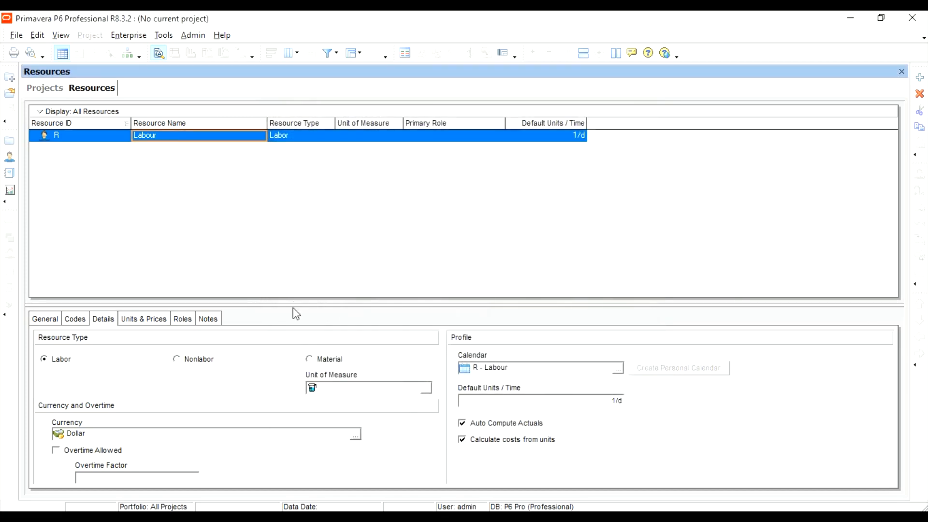
Step: Set the Labour resource's price per unit for shift 1 to $5.00/h
left_click(135, 320)
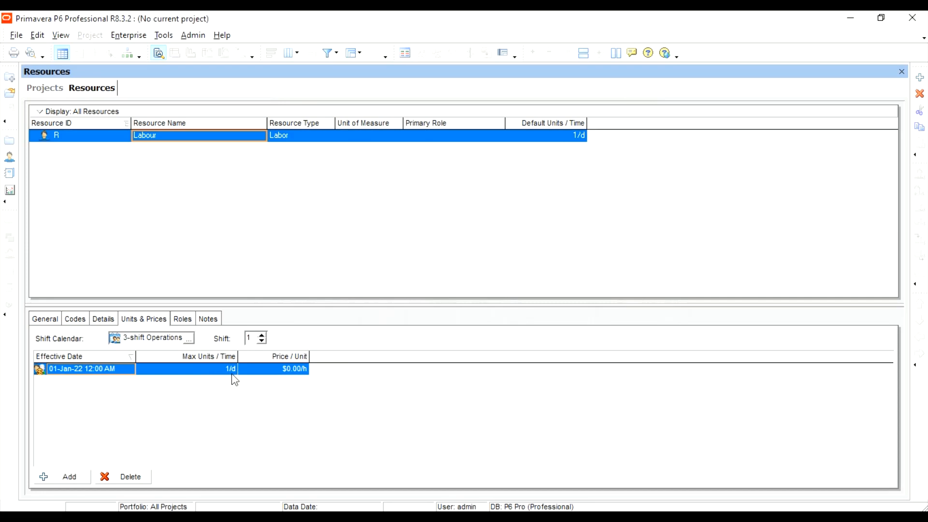
left_click(284, 373)
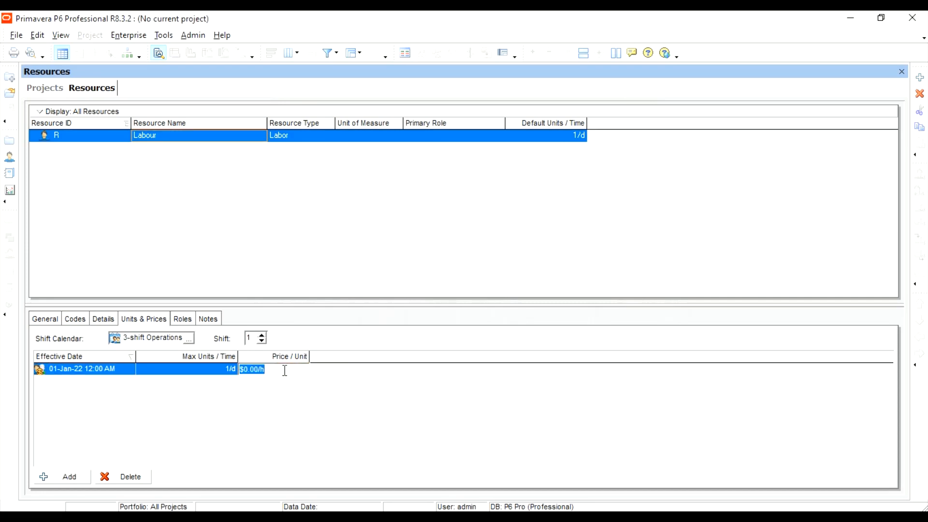
type("5")
key("Return")
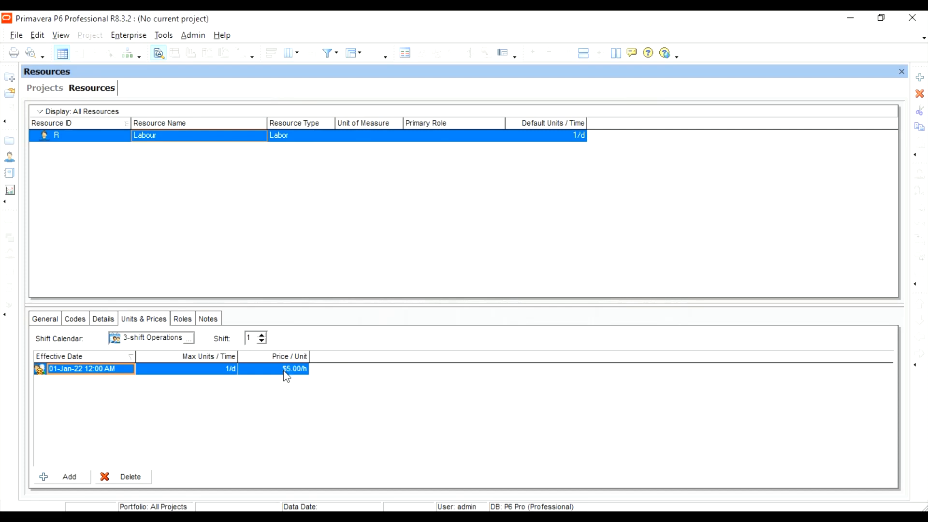
Step: Set the Labour resource's price per unit for shift 2 to $3.00/h
left_click(262, 335)
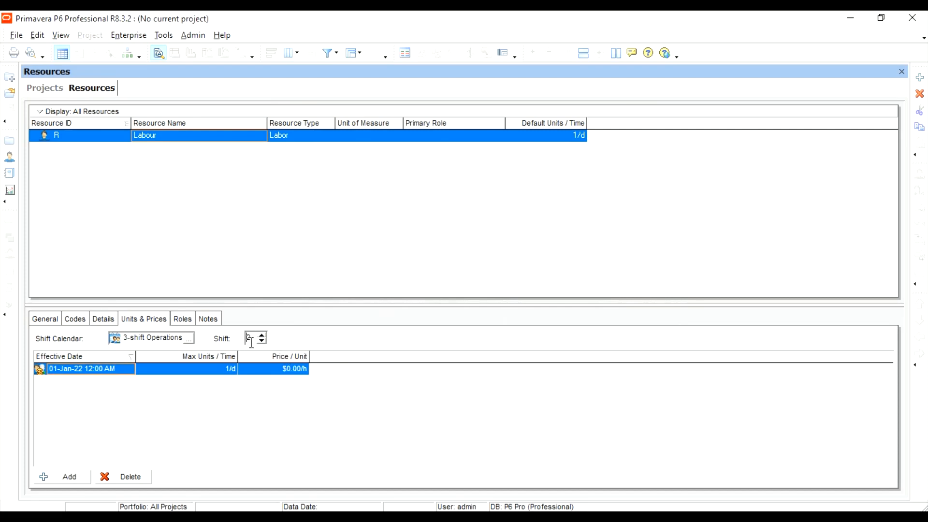
left_click(302, 374)
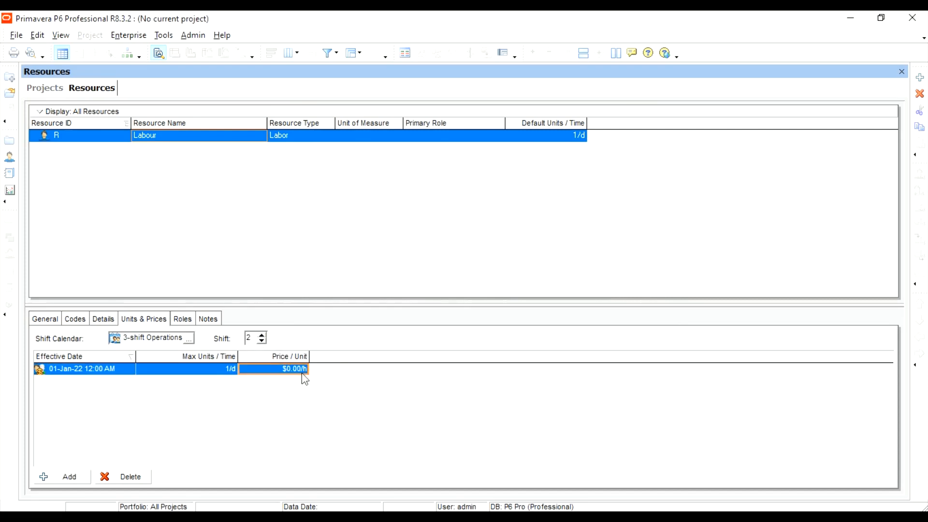
type("3")
key("Tab")
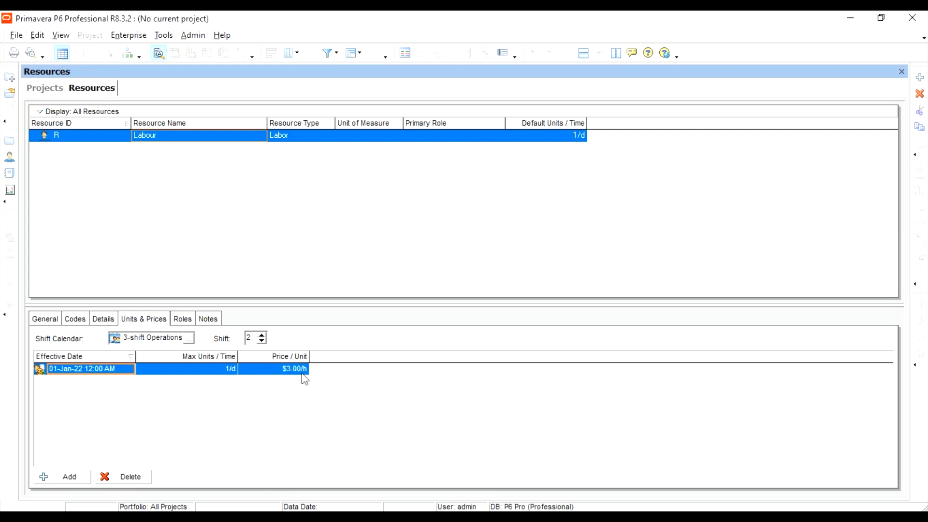
Step: Set the Labour resource's price per unit for shift 3 to $6/h and return to the resource's details
left_click(261, 336)
left_click(297, 374)
left_click(298, 370)
type("6")
key("Tab")
left_click(99, 320)
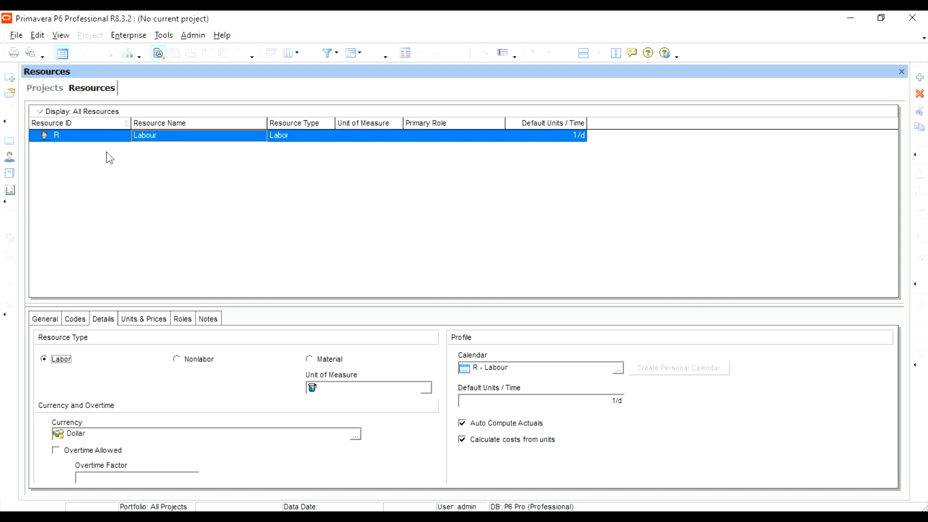
Step: Create a new project under the Enterprise EPS with the default wizard settings and name it Sample
left_click(10, 140)
right_click(160, 187)
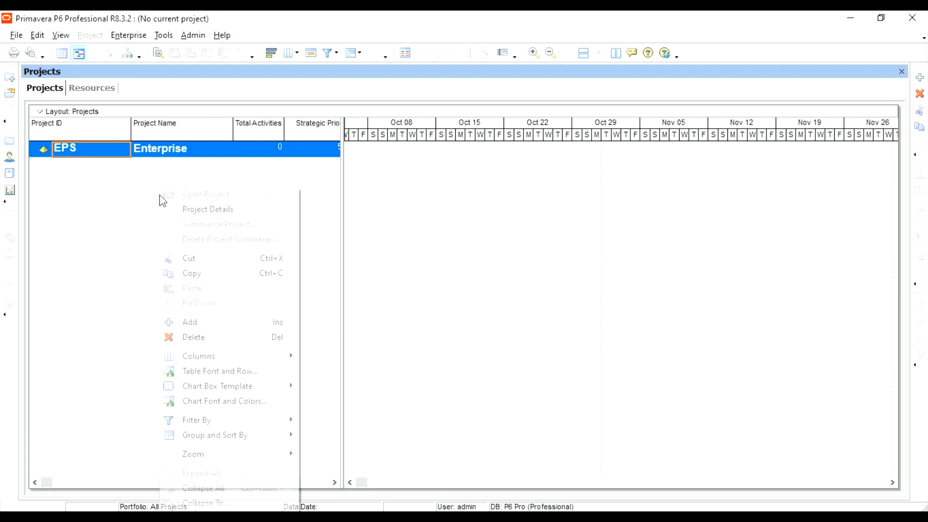
left_click(216, 322)
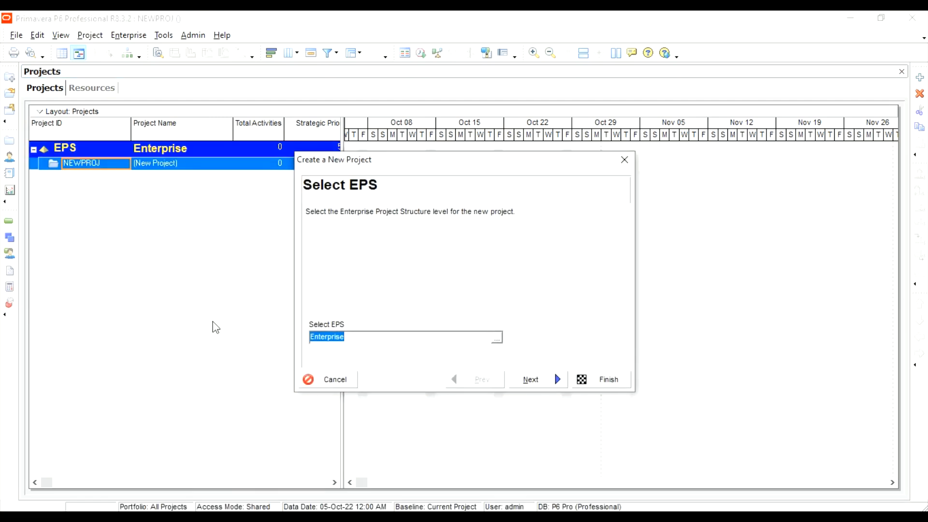
left_click(604, 376)
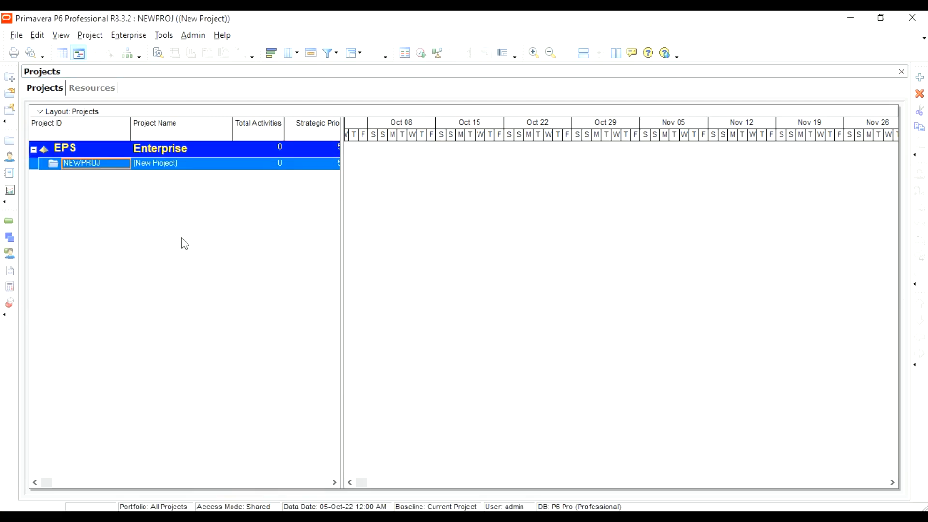
left_click(175, 167)
type("Sample")
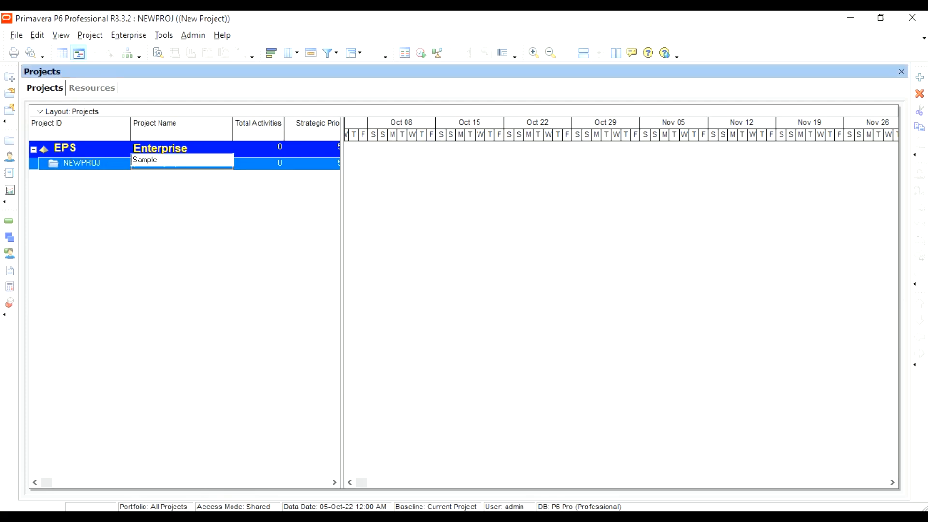
left_click(179, 228)
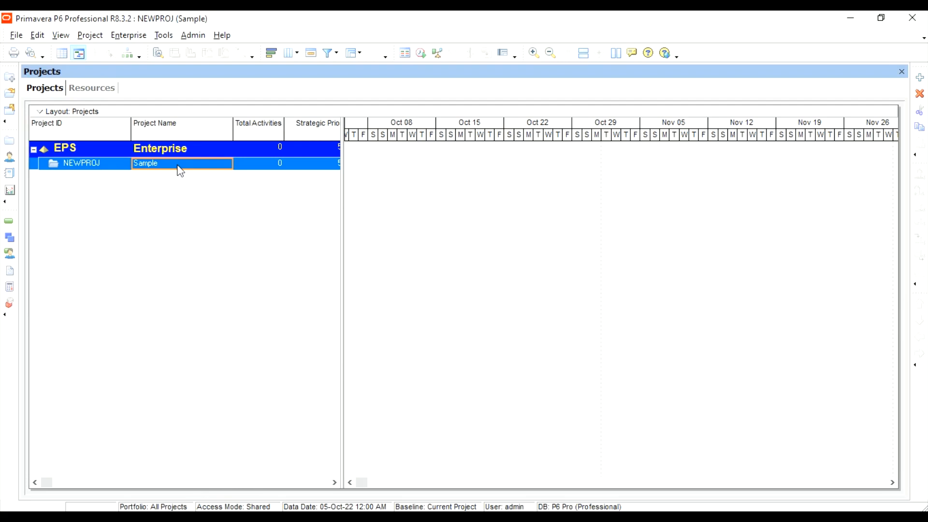
Step: Add a project calendar named Shift 1, copied from the Standard 5 Day Workweek global calendar
left_click(128, 35)
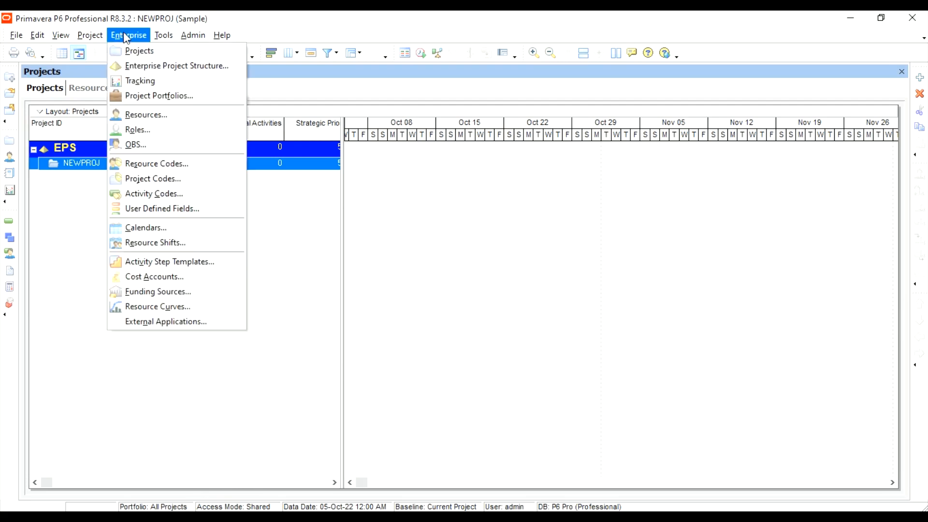
left_click(164, 227)
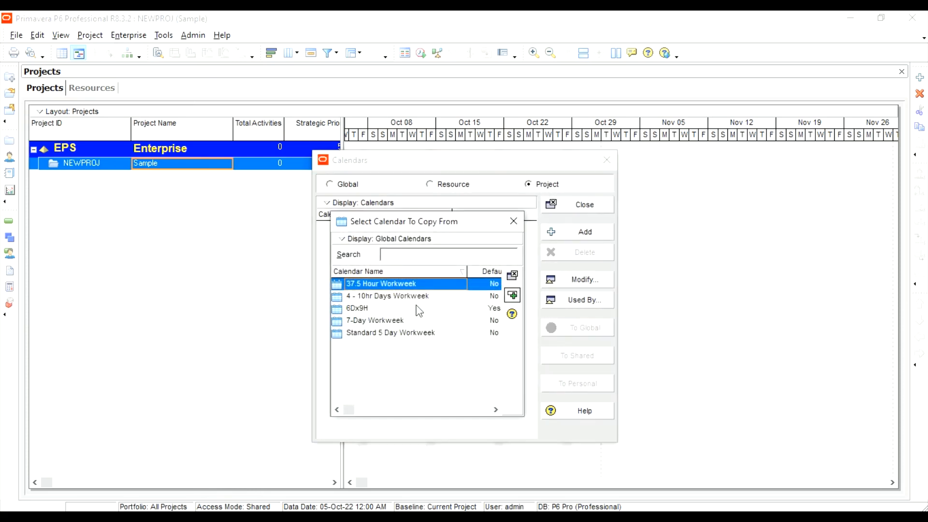
left_click(406, 334)
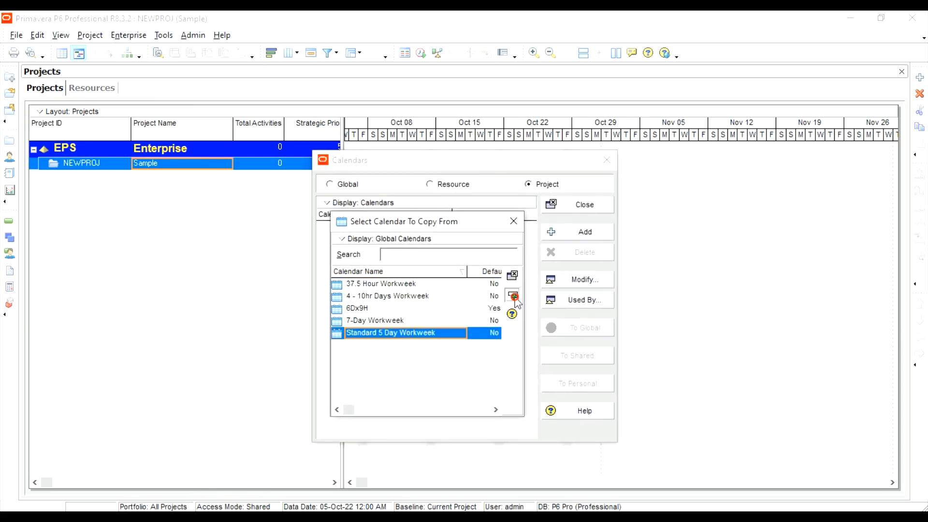
left_click(512, 295)
type("Shift 1")
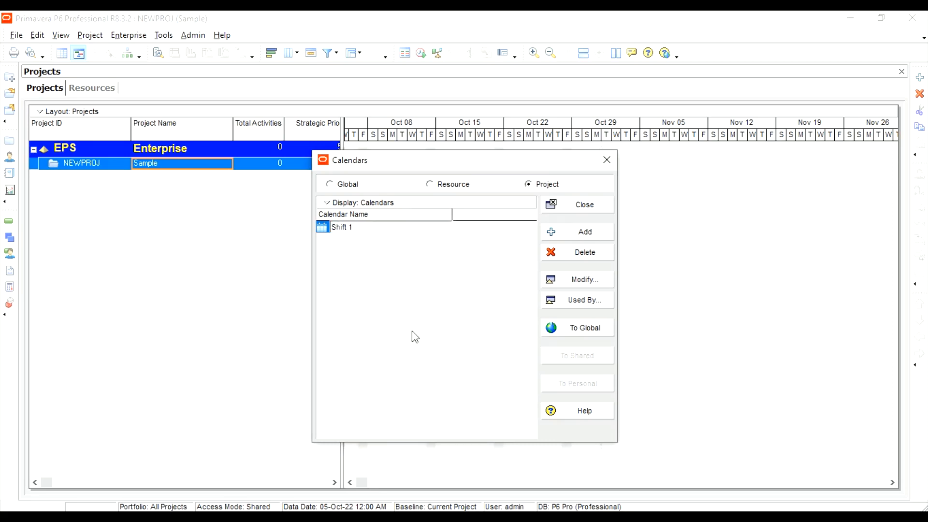
key("Return")
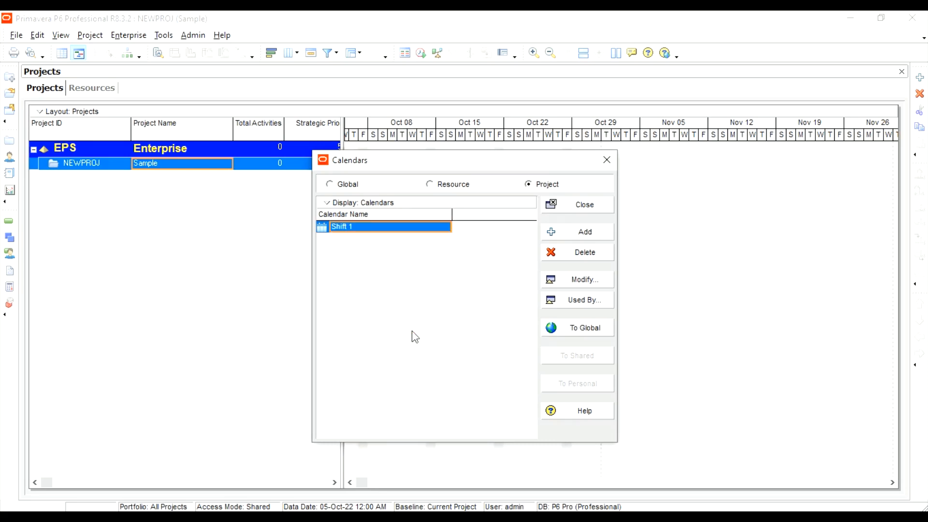
Step: Add a second project calendar named Shift 2, also copied from Standard 5 Day Workweek
left_click(572, 232)
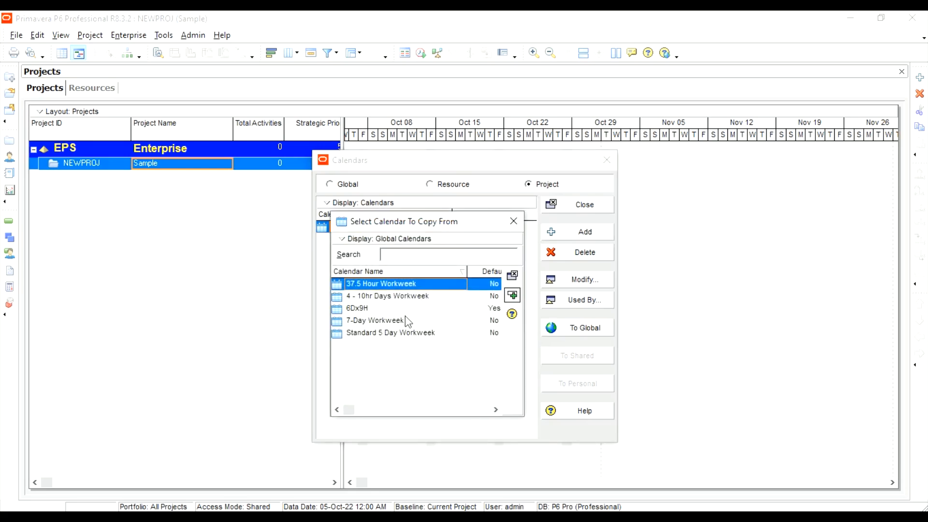
left_click(396, 334)
left_click(512, 294)
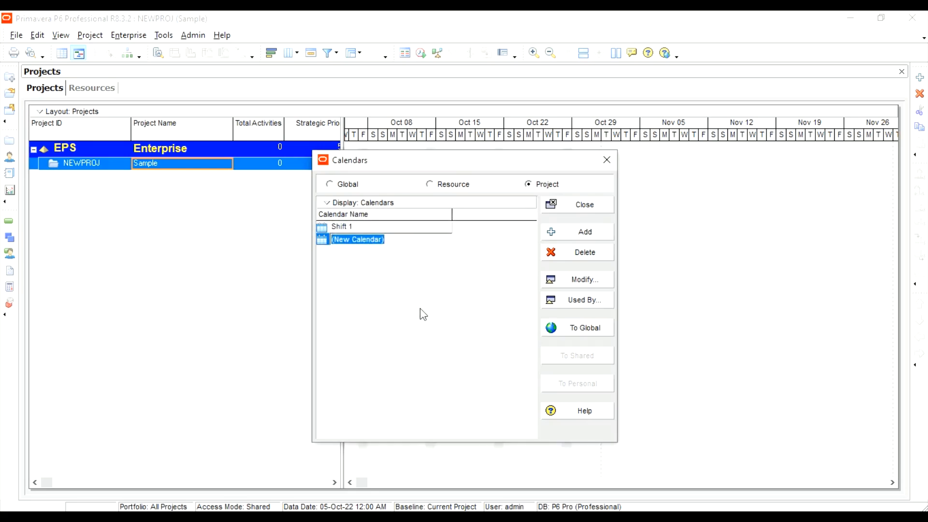
type("Shift")
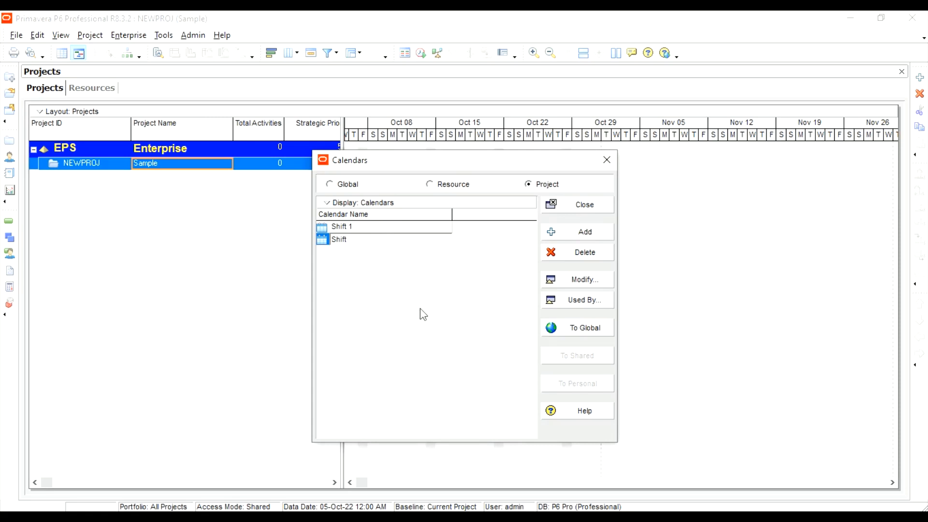
type(" 2")
key("Return")
Step: Add a third project calendar named Shift 3, based on the Standard 5 Day Workweek calendar
left_click(591, 232)
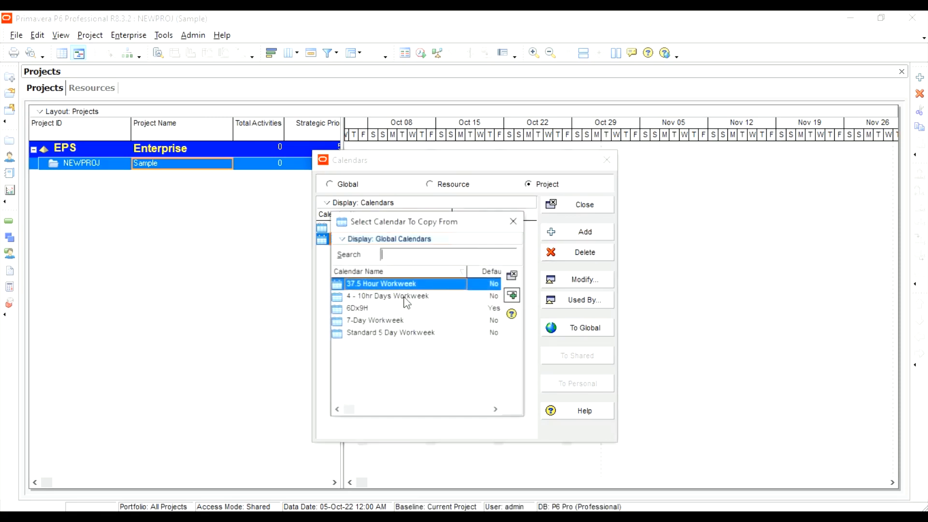
left_click(392, 333)
left_click(512, 295)
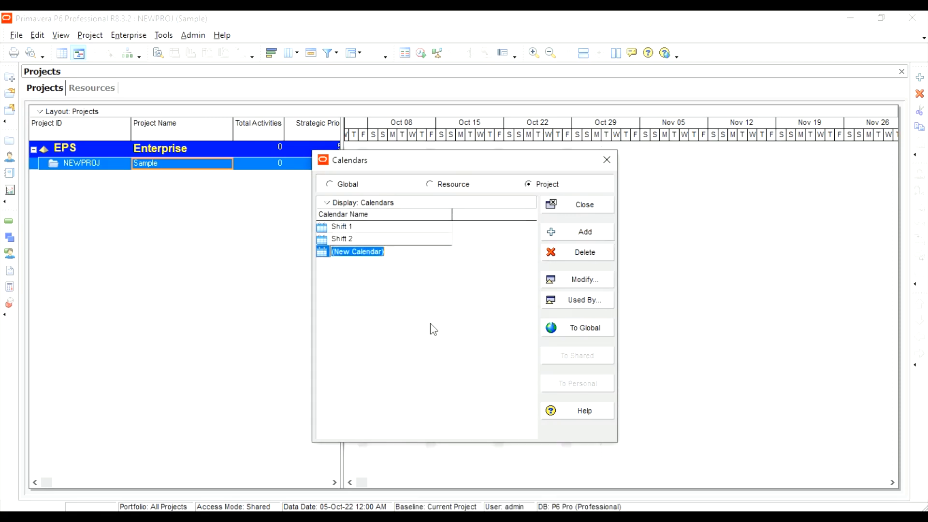
type("Shift 3")
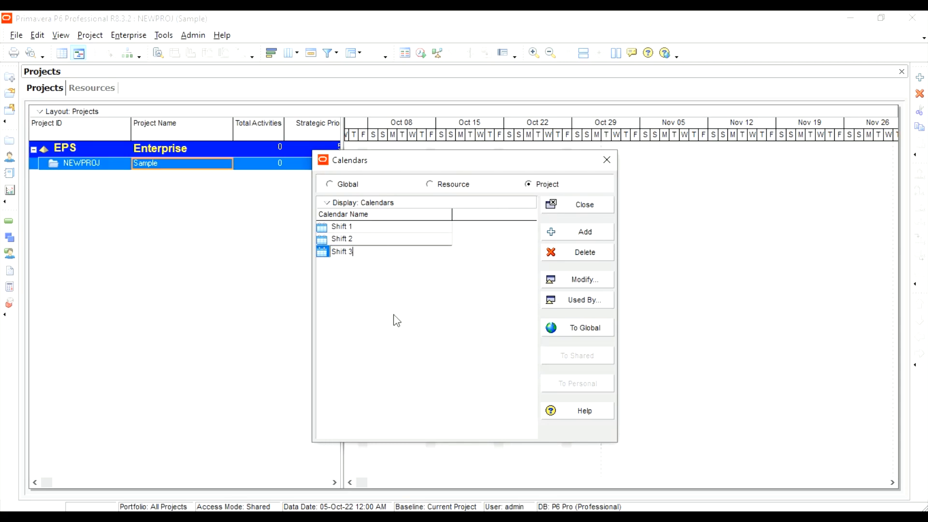
key("Return")
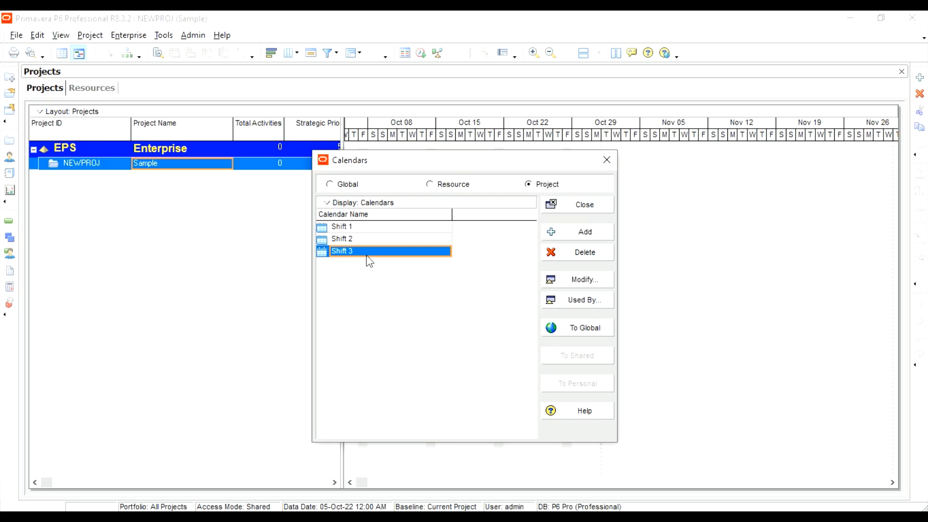
Step: Open the Shift 1 calendar for modification and set its inherited holidays and exceptions to <None>
left_click(360, 227)
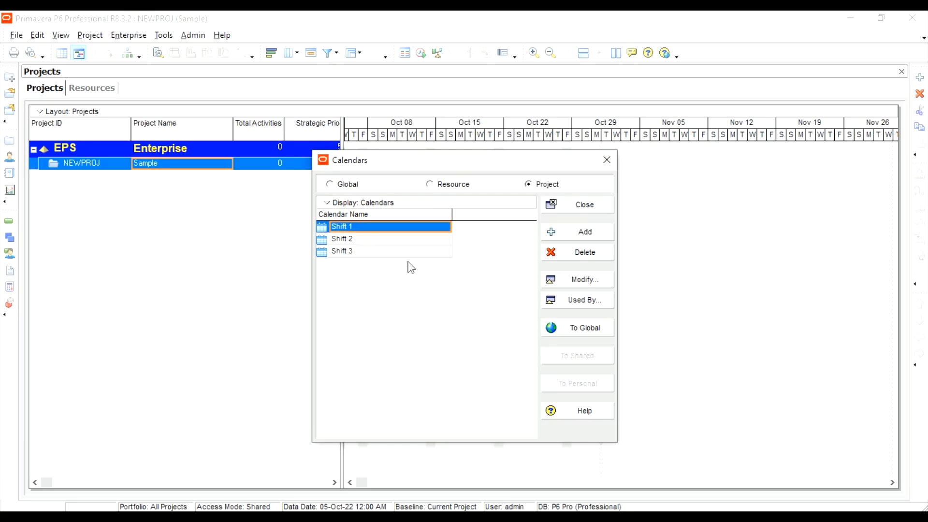
left_click(587, 282)
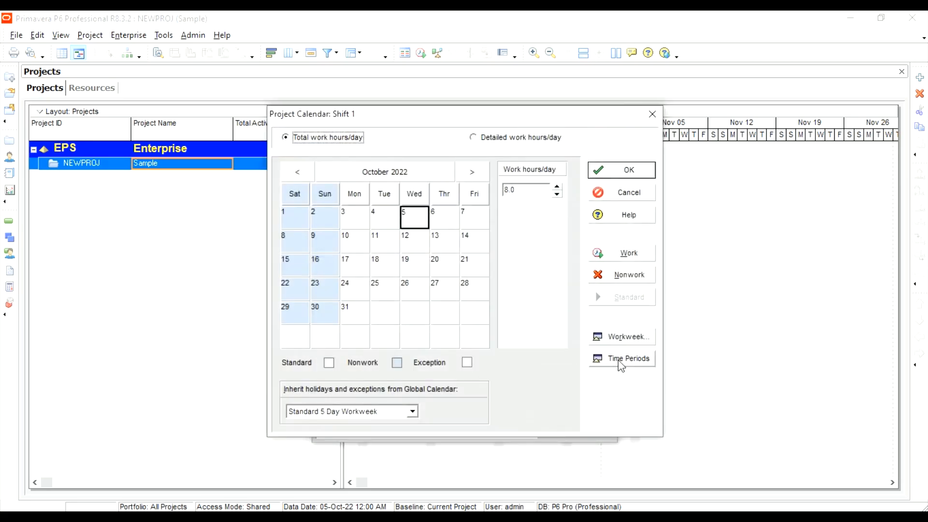
left_click(397, 411)
left_click(328, 425)
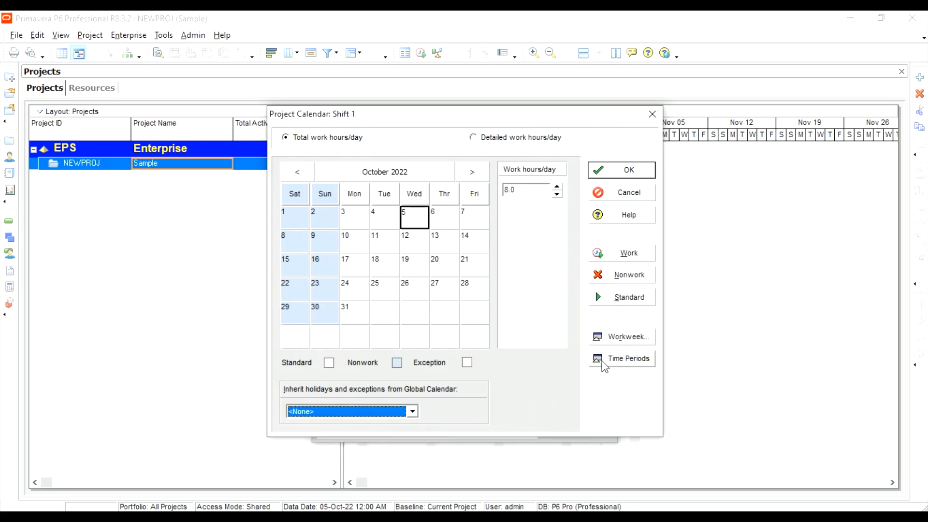
Step: Set the Shift 1 calendar's time periods to 48 hours per week, 208 per month and 2496 per year
left_click(623, 358)
key("Tab")
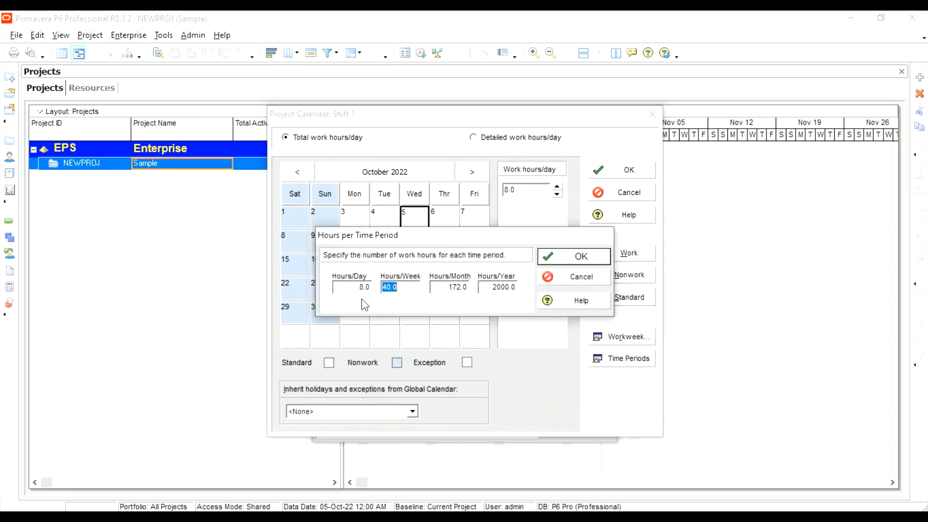
type("48")
key("Tab")
type("208")
key("Tab")
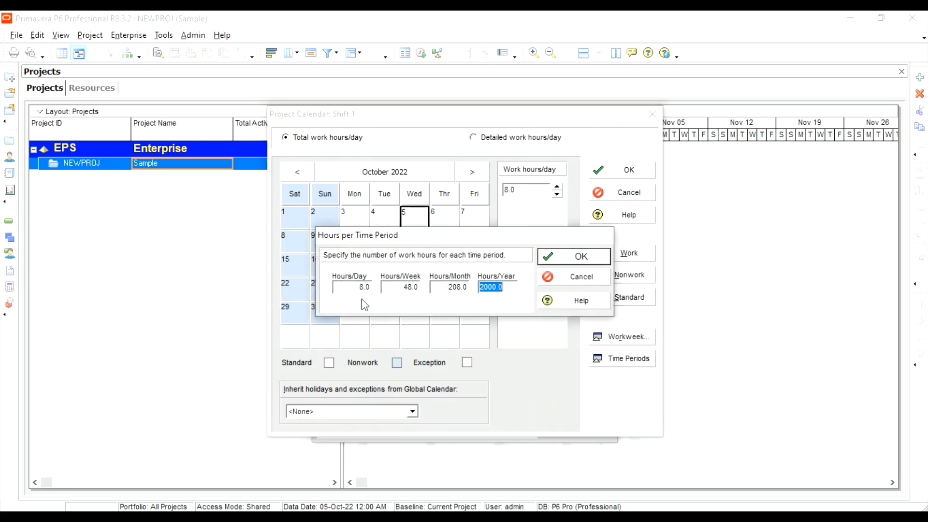
type("2496")
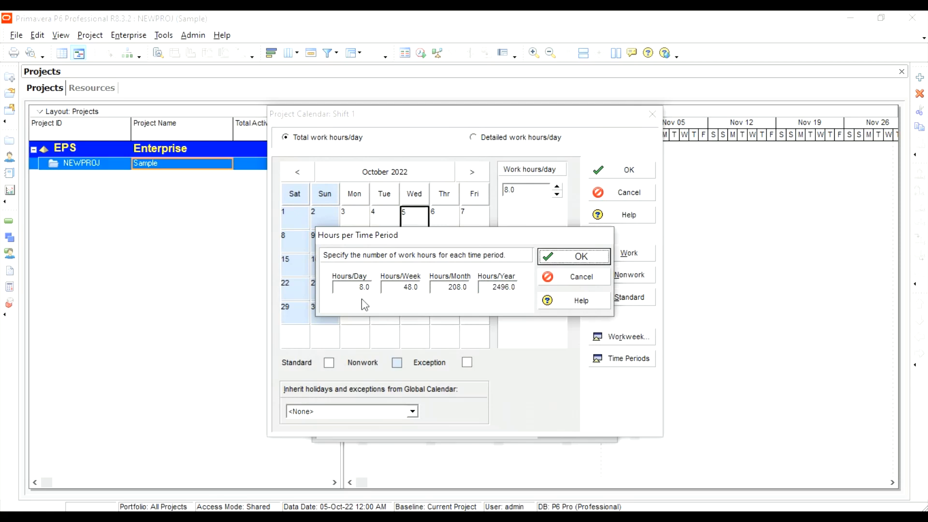
left_click(557, 256)
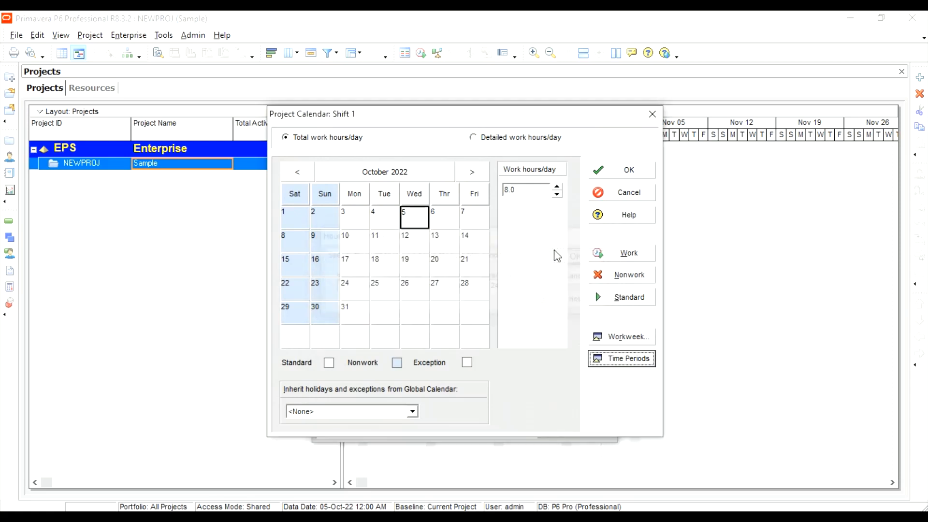
Step: Set Friday's standard work hours to 0 in the Shift 1 calendar's workweek
left_click(641, 337)
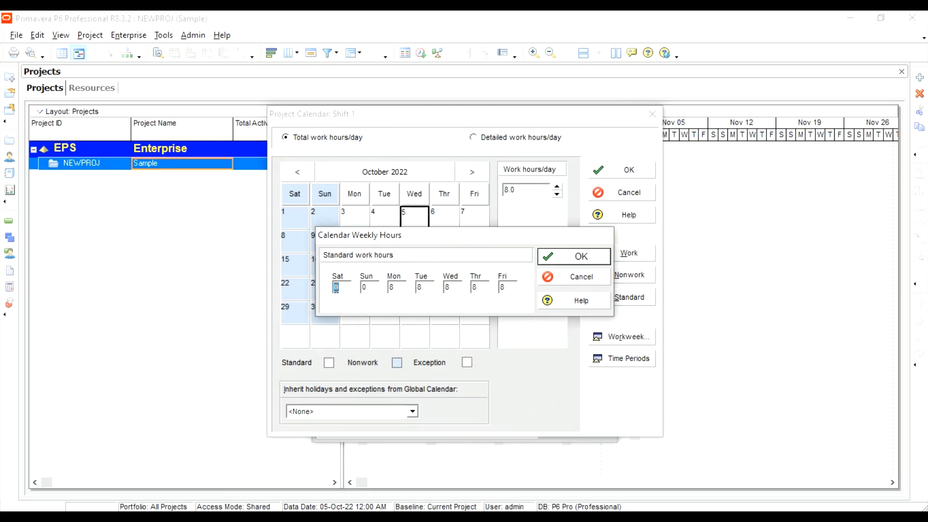
double_click(503, 287)
type("0")
left_click(575, 256)
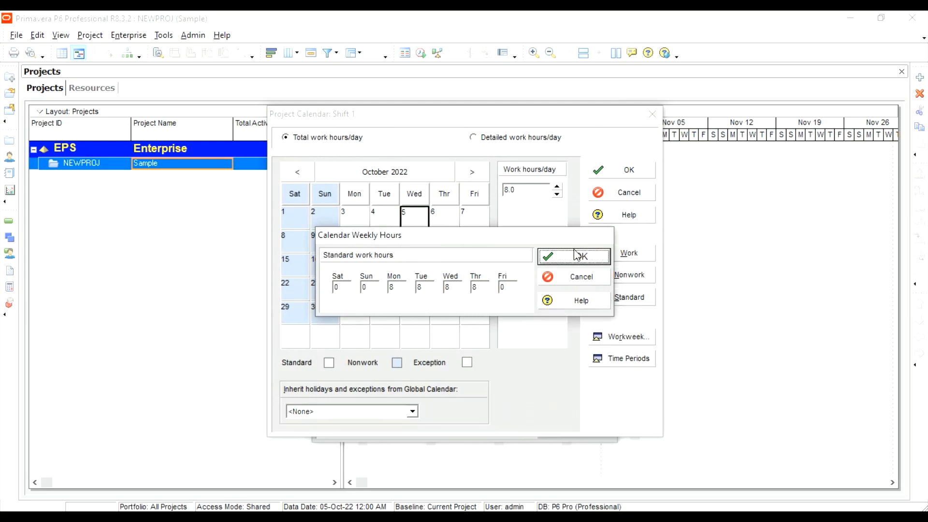
Step: Switch Shift 1 to detailed work hours per day and mark all hours from Saturday through Thursday as nonwork in its workweek
left_click(497, 137)
left_click(635, 338)
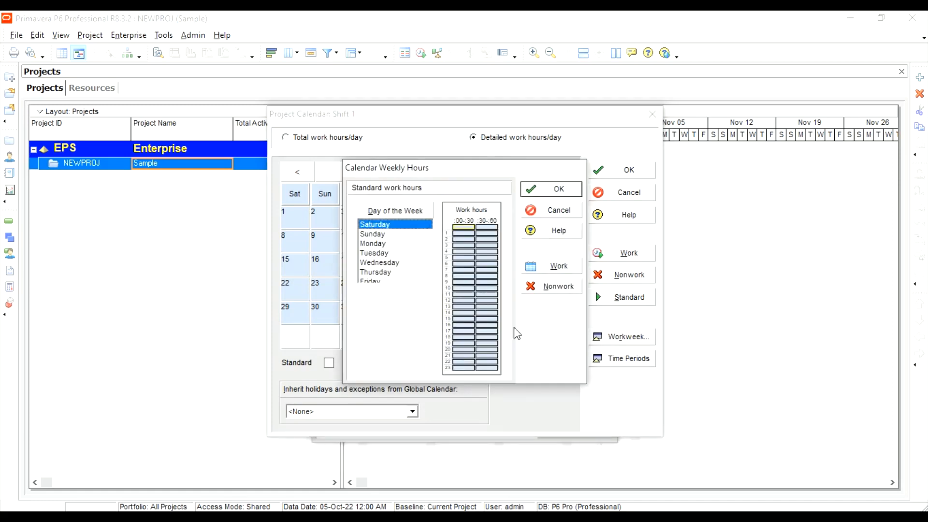
left_click(394, 273, "shift")
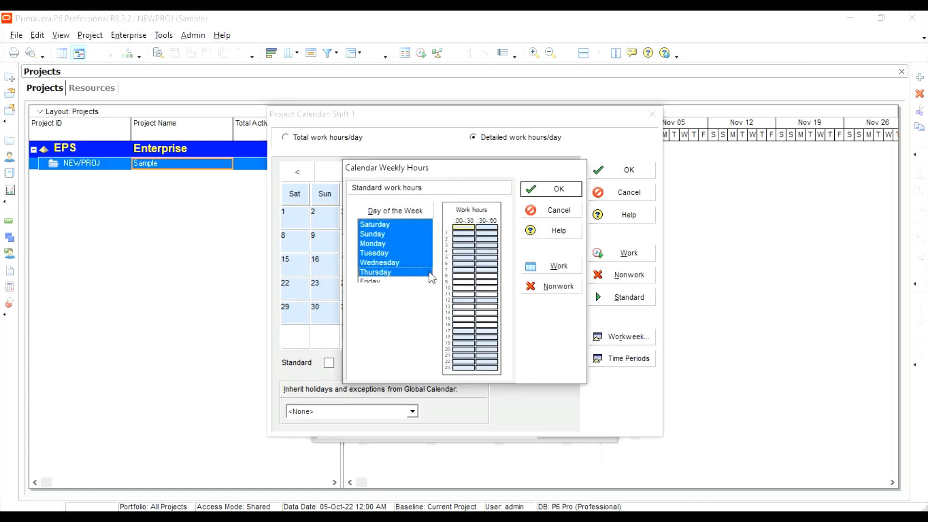
left_click(461, 227)
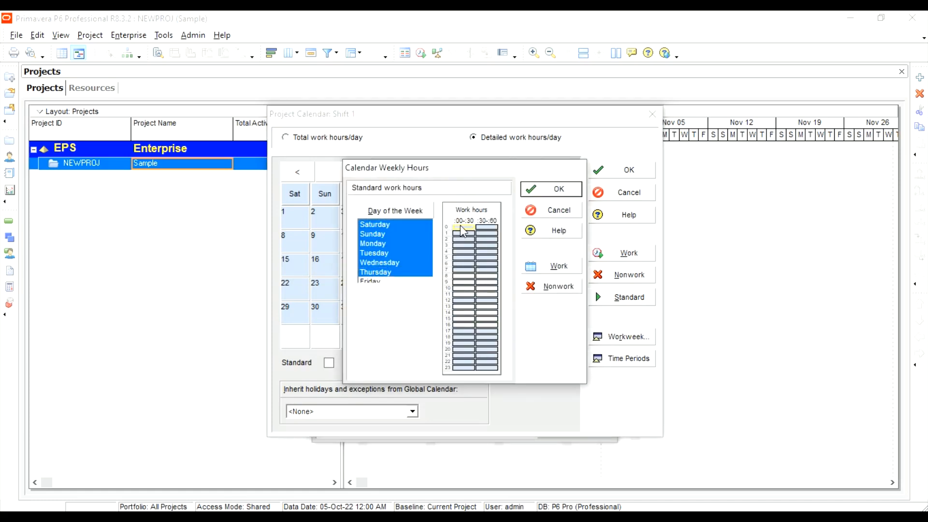
left_click(493, 370, "shift")
left_click(555, 289)
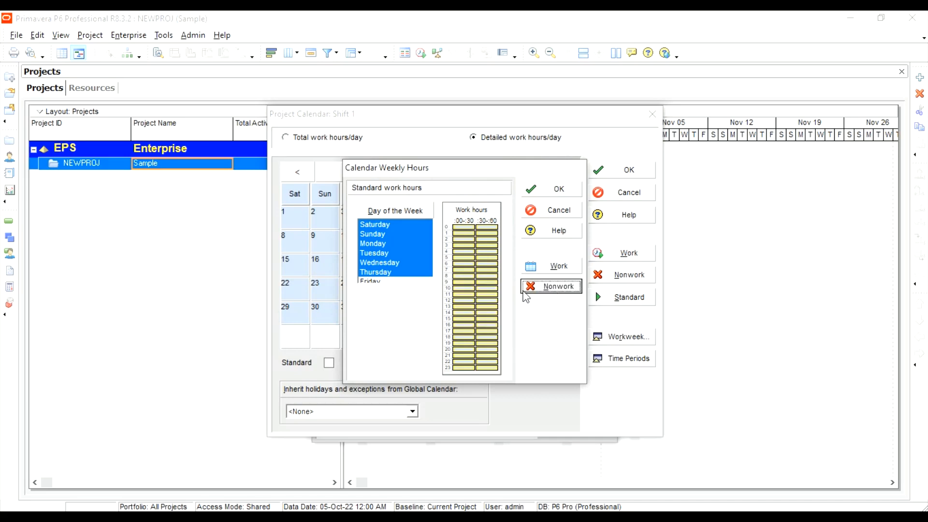
Step: Mark 00:00 to 08:00 as work time for Saturday through Thursday and accept the Shift 1 calendar
left_click(464, 226)
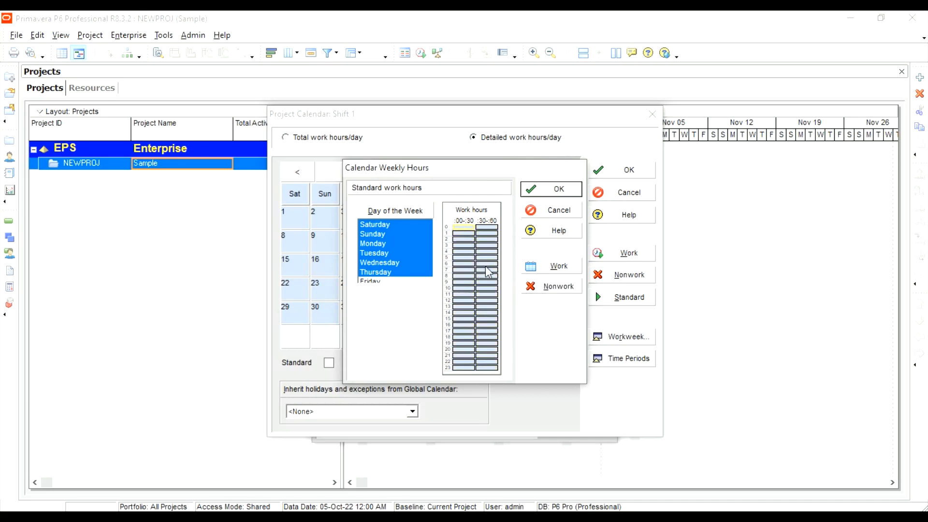
left_click(556, 266)
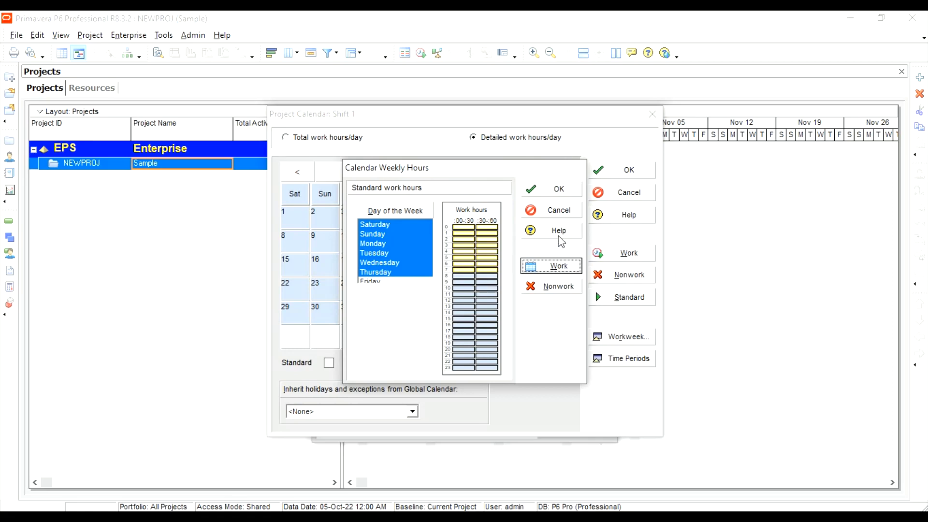
left_click(544, 190)
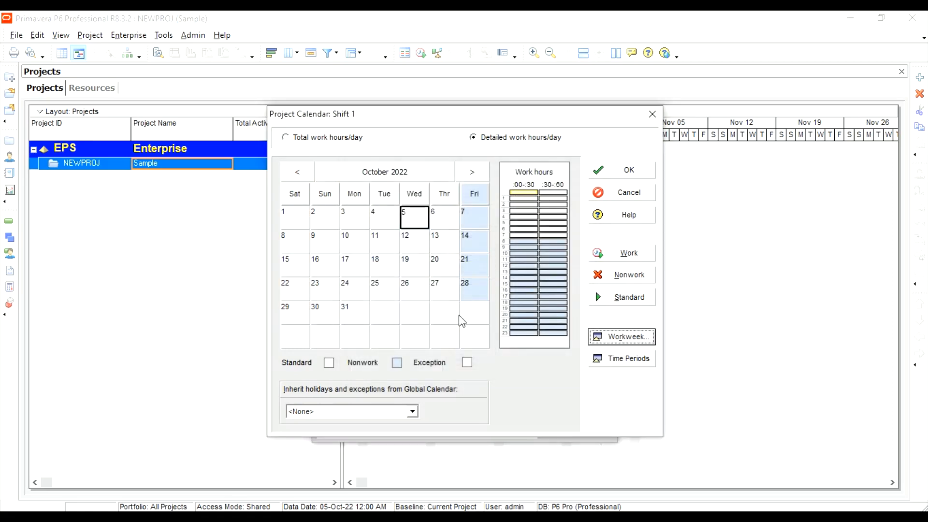
left_click(642, 173)
Step: Set the Shift 2 calendar's time periods to 48 hours per week, 208 per month and 2496 per year
left_click(339, 239)
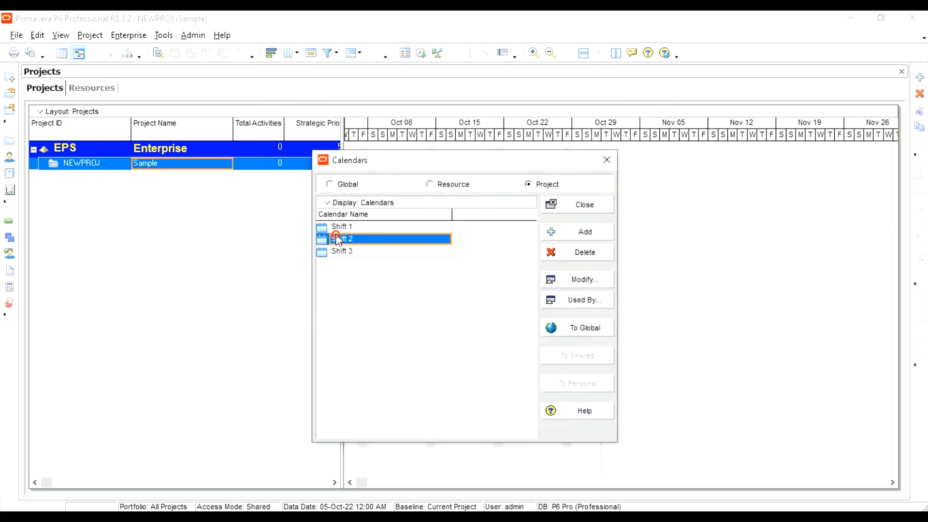
left_click(583, 280)
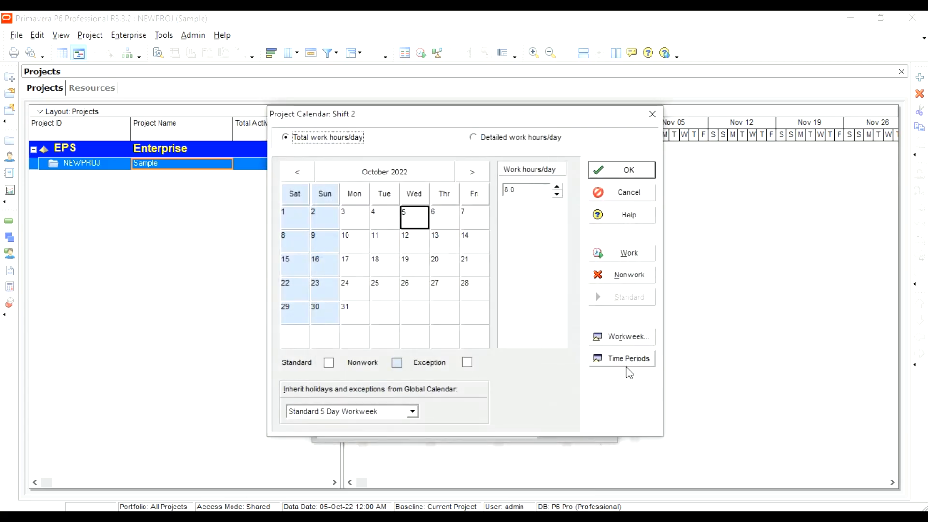
left_click(633, 358)
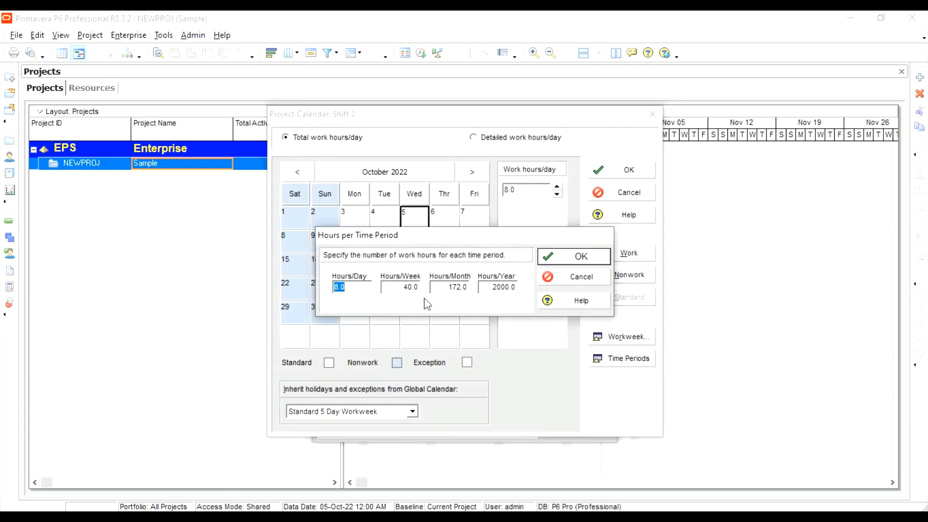
key("Tab")
type("48")
key("Tab")
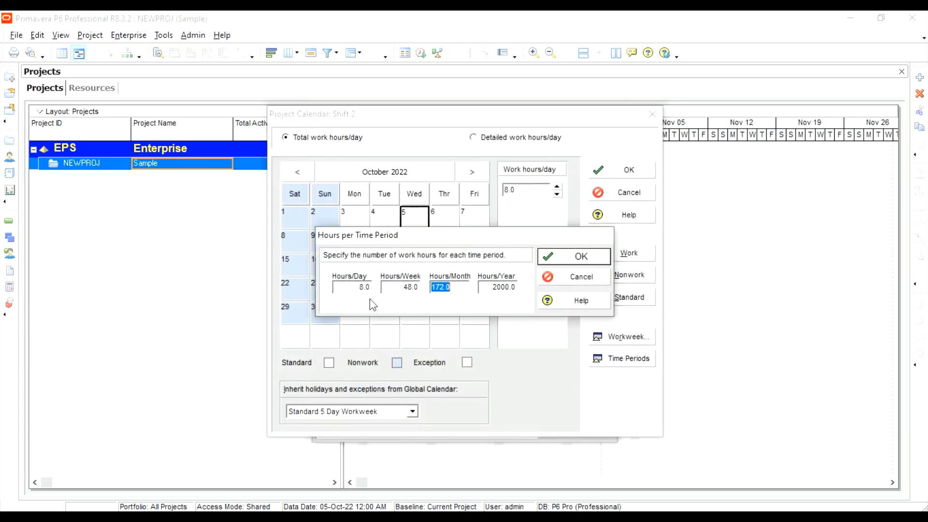
type("208")
key("Tab")
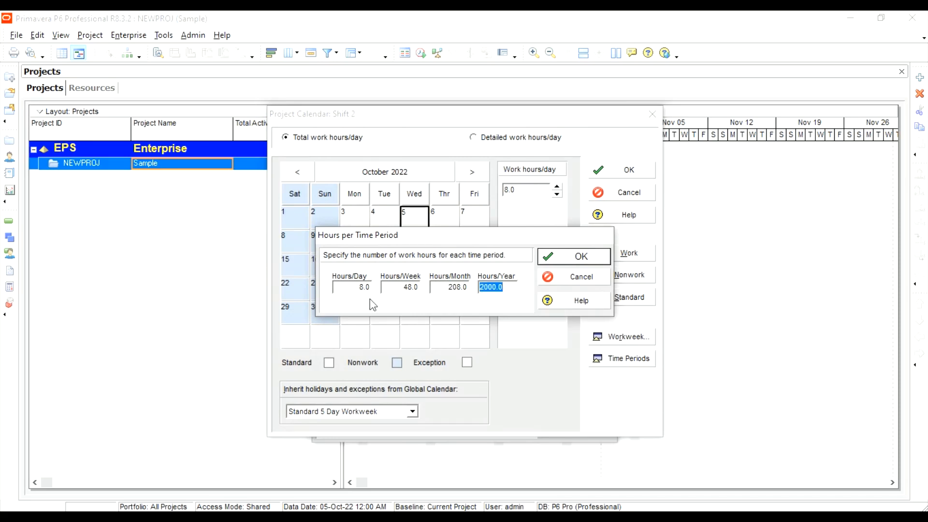
type("2496")
key("Tab")
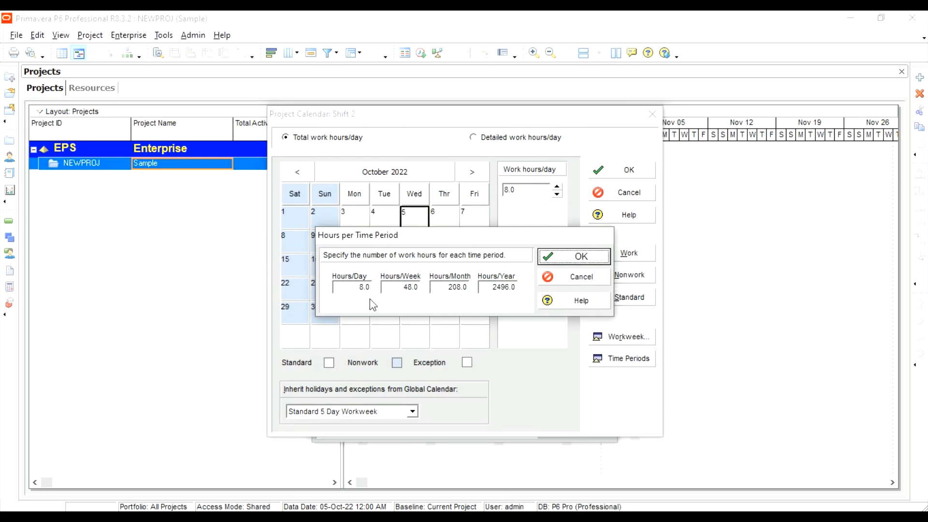
left_click(549, 260)
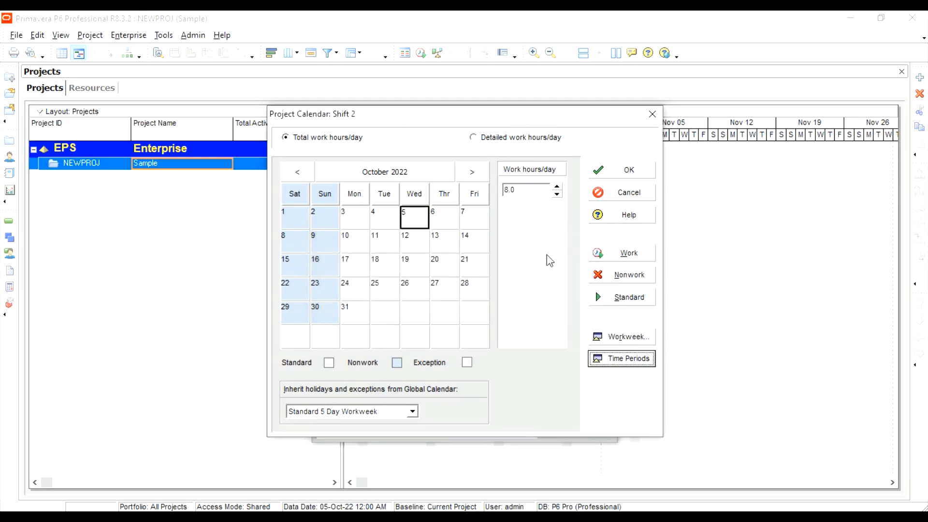
Step: Set Friday's standard work hours to 0 in the Shift 2 calendar's workweek
left_click(629, 337)
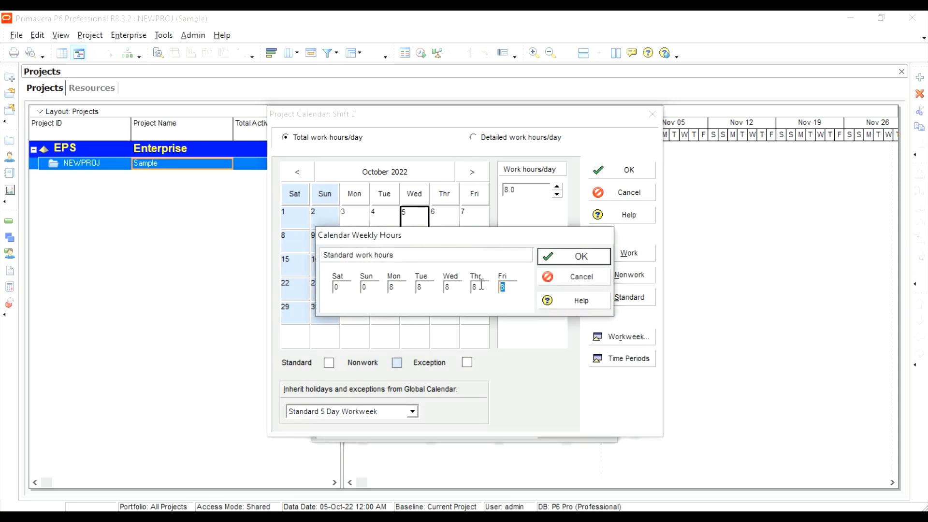
type("0")
left_click(544, 255)
Step: Switch Shift 2 to detailed work hours per day and mark all hours from Saturday through Thursday as nonwork in its workweek
left_click(491, 140)
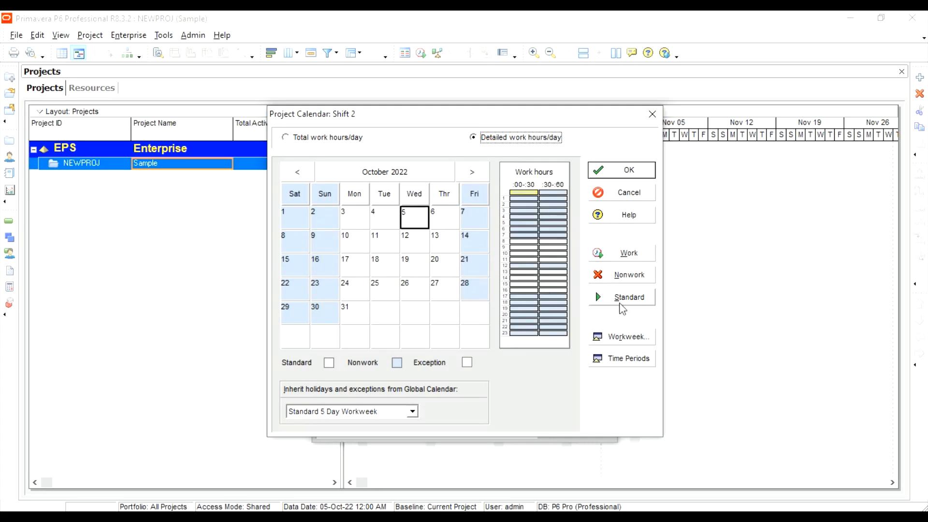
left_click(604, 336)
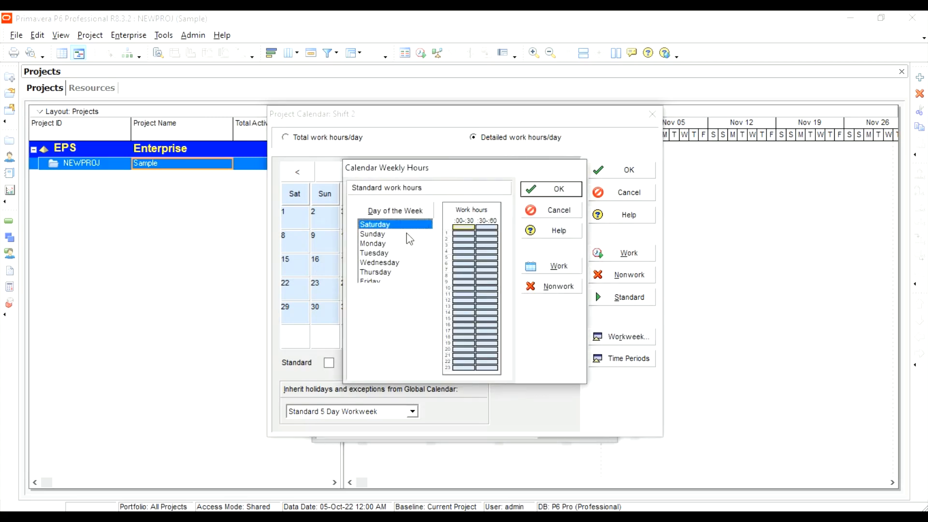
left_click(376, 272, "shift")
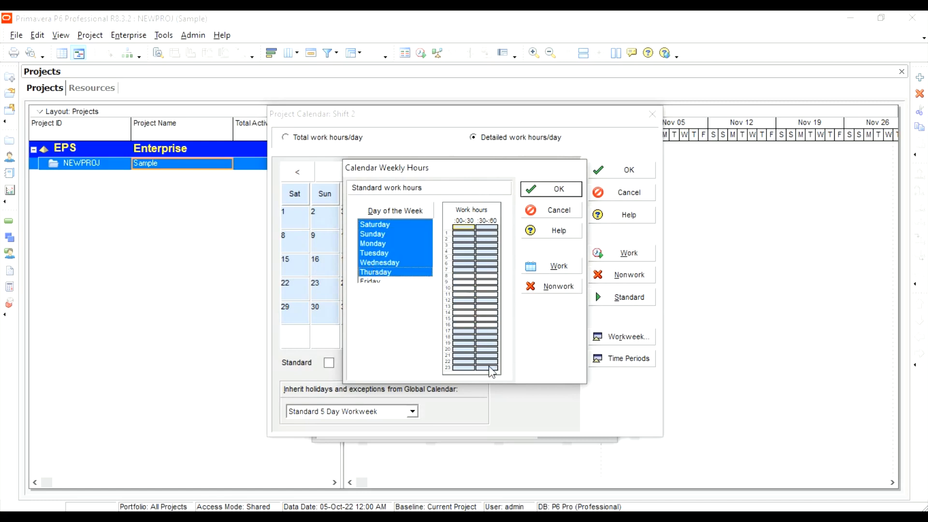
left_click(544, 288)
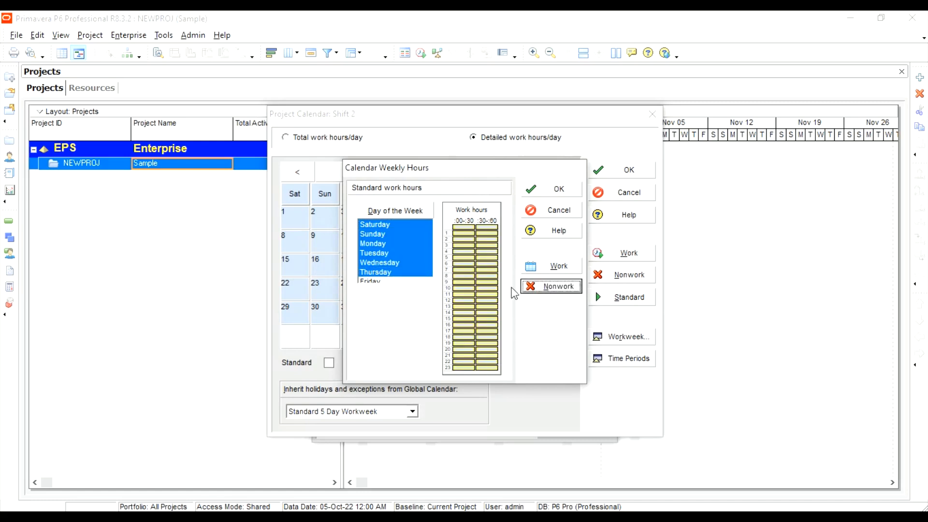
Step: Mark 08:00 to 16:00 as work time for Saturday through Thursday in the Shift 2 workweek and accept it
left_click_drag(461, 278, 493, 333)
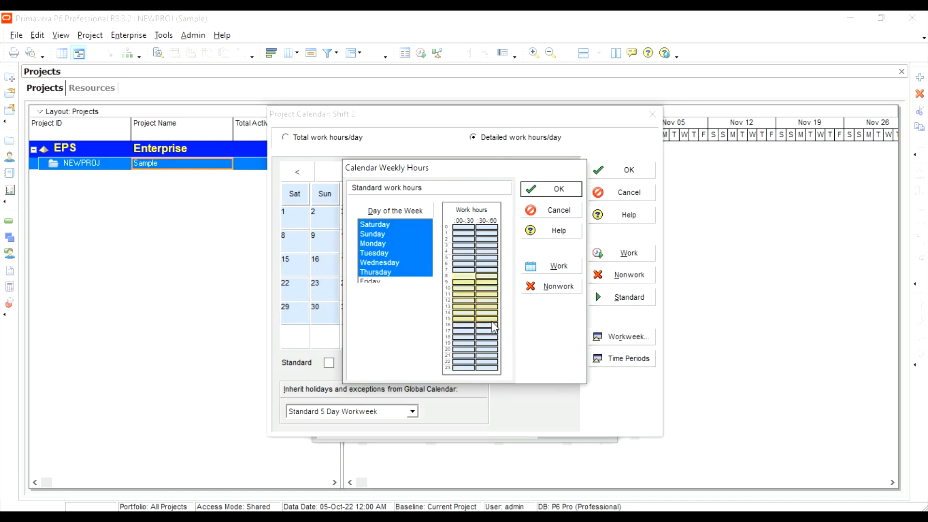
left_click(554, 267)
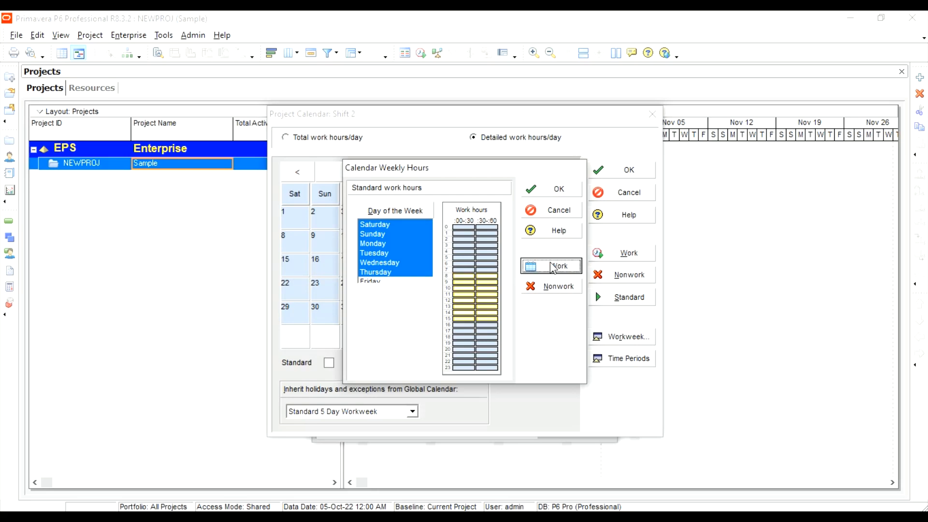
left_click(555, 191)
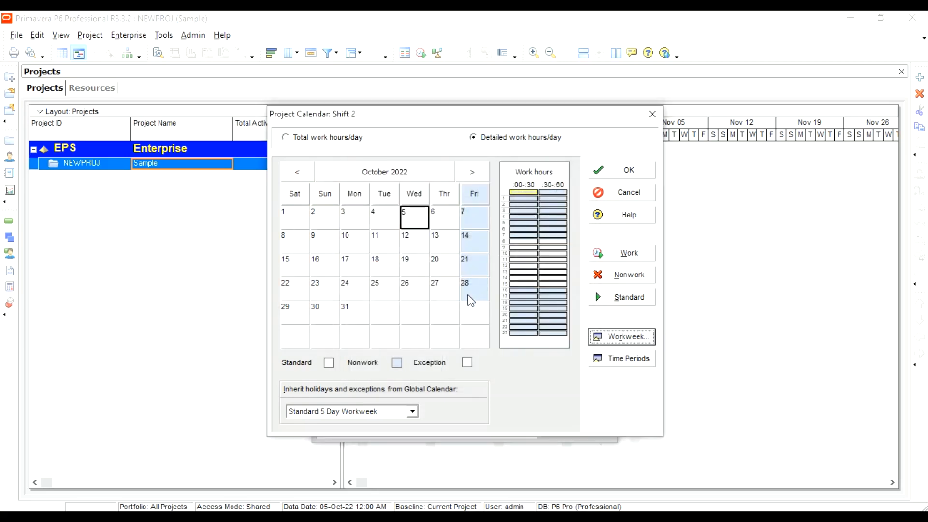
Step: Set Shift 2 to inherit holidays and exceptions from no global calendar (<None>) and accept the calendar
left_click(412, 412)
left_click(346, 421)
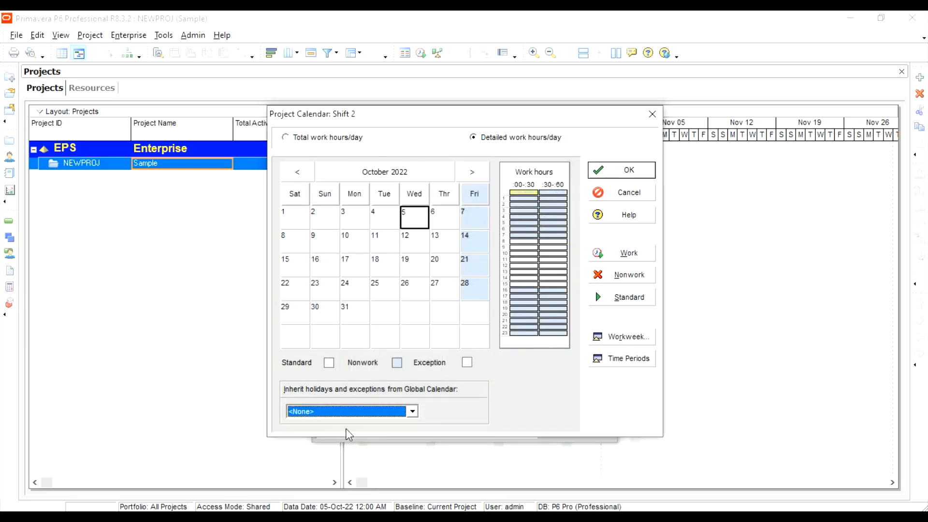
left_click(597, 170)
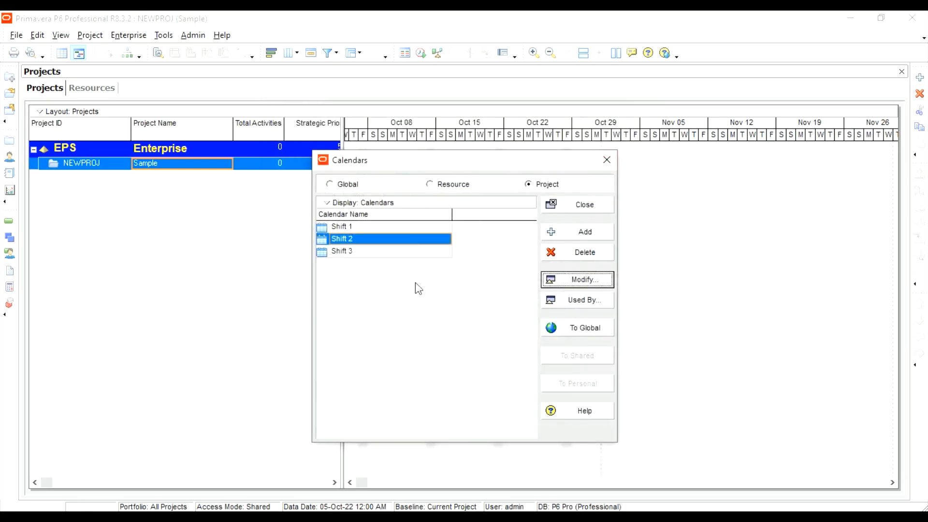
Step: Set the Shift 3 calendar's time periods to 48 hours per week, 208 per month and 2496 per year
left_click(428, 251)
left_click(585, 281)
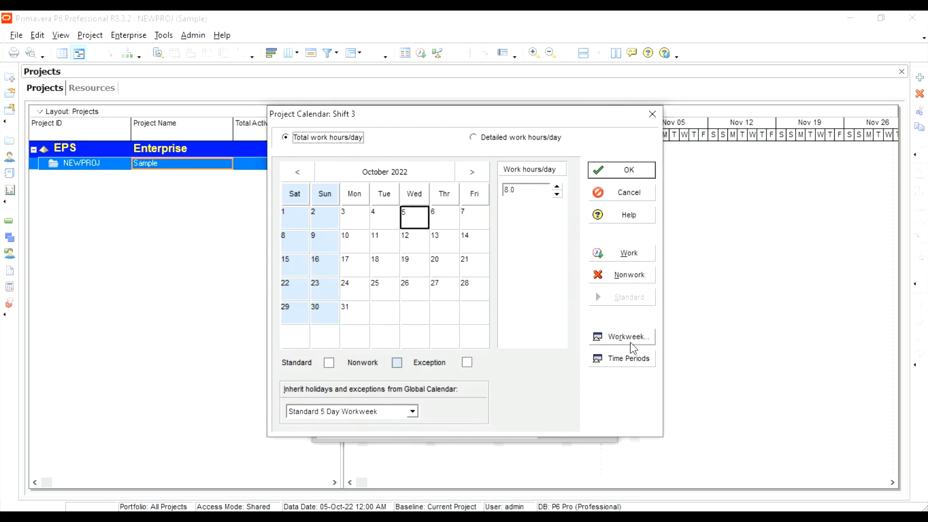
left_click(627, 360)
key("Tab")
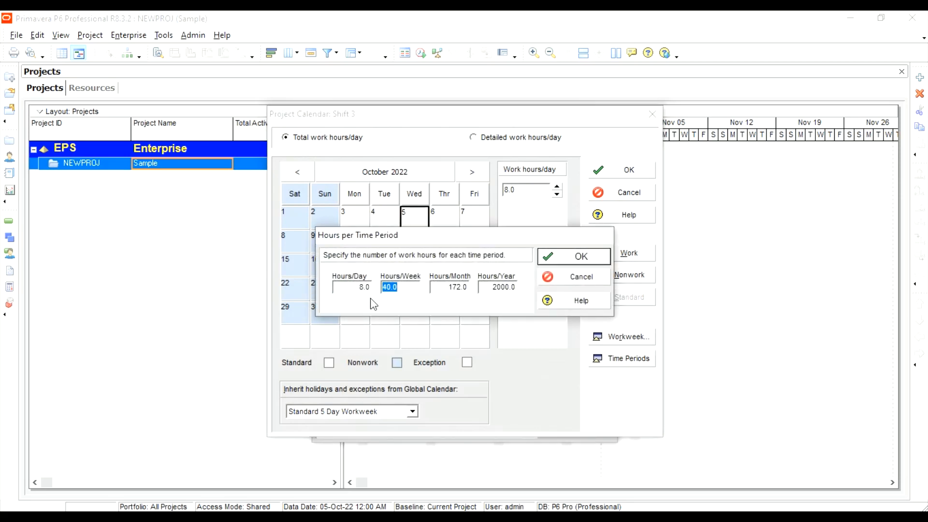
type("48")
key("Tab")
type("208")
key("Tab")
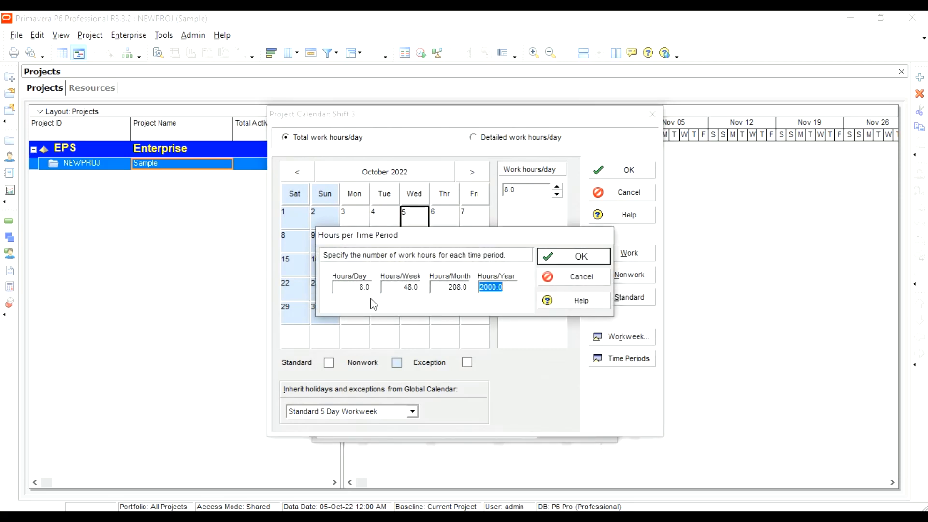
type("2496")
key("Tab")
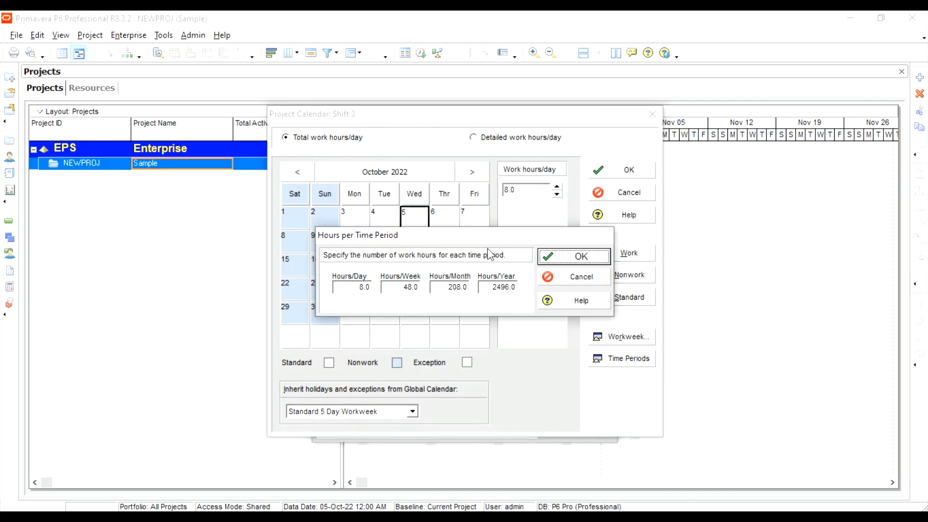
left_click(580, 255)
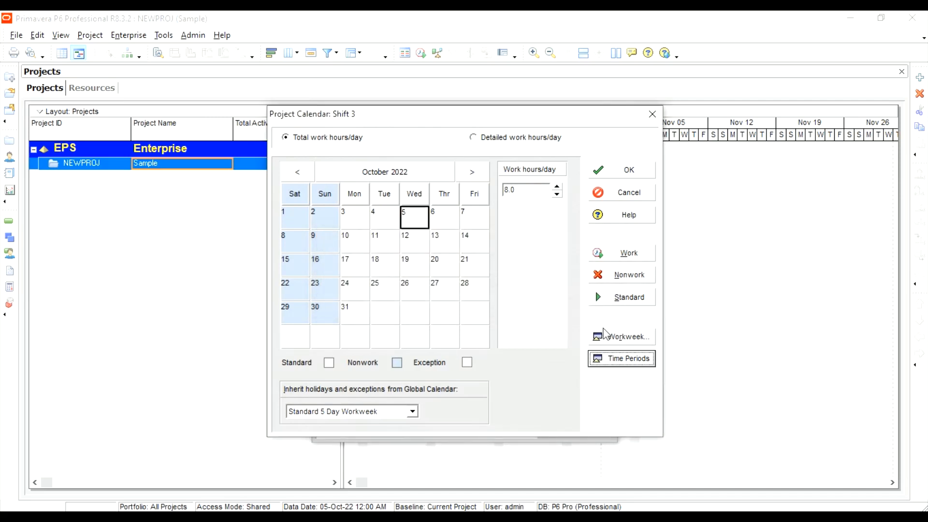
Step: Set Friday's standard work hours to 0 in the Shift 3 calendar's workweek
left_click(623, 338)
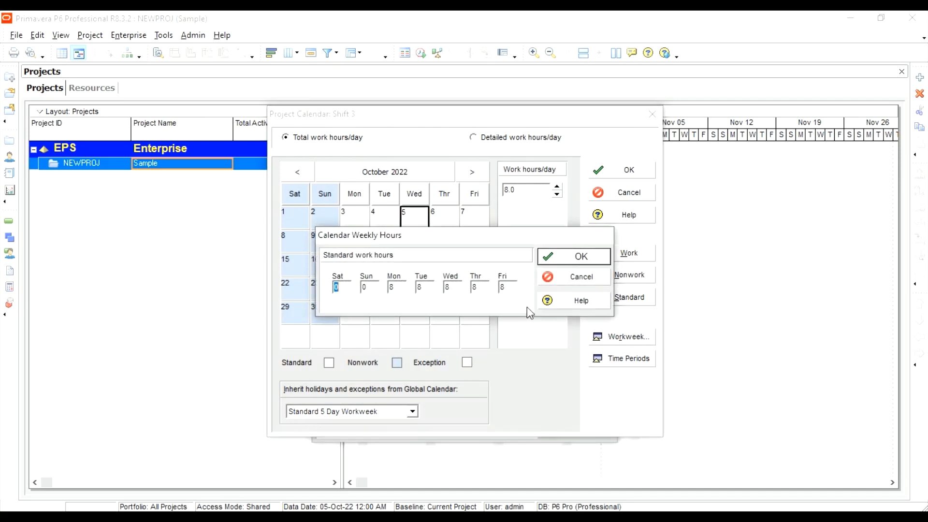
double_click(512, 287)
type("0")
key("Return")
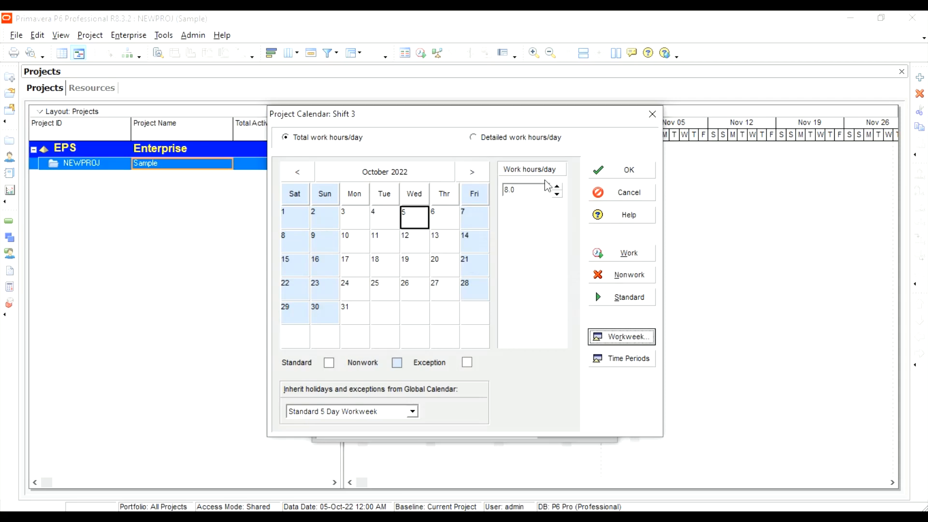
Step: Switch Shift 3 to detailed work hours per day and mark all hours from Saturday through Thursday as nonwork in its workweek
left_click(516, 138)
left_click(622, 336)
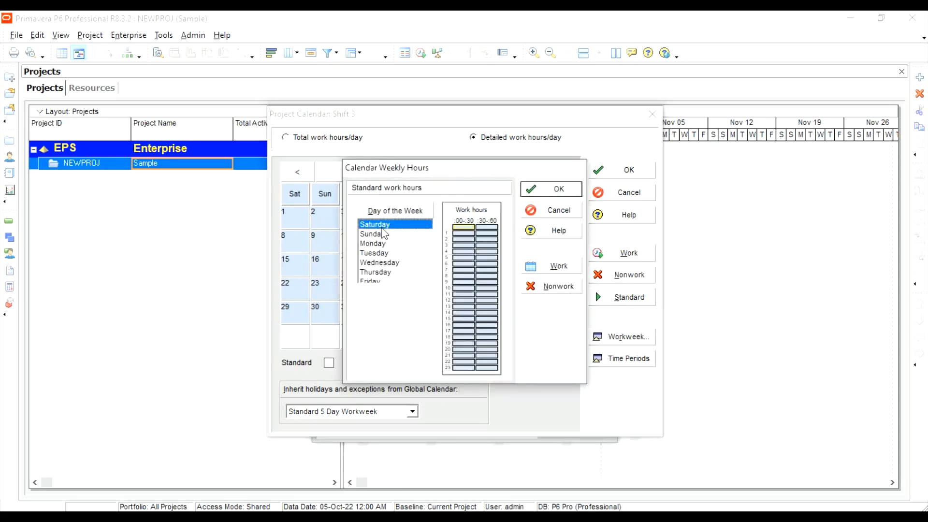
left_click(387, 274, "shift")
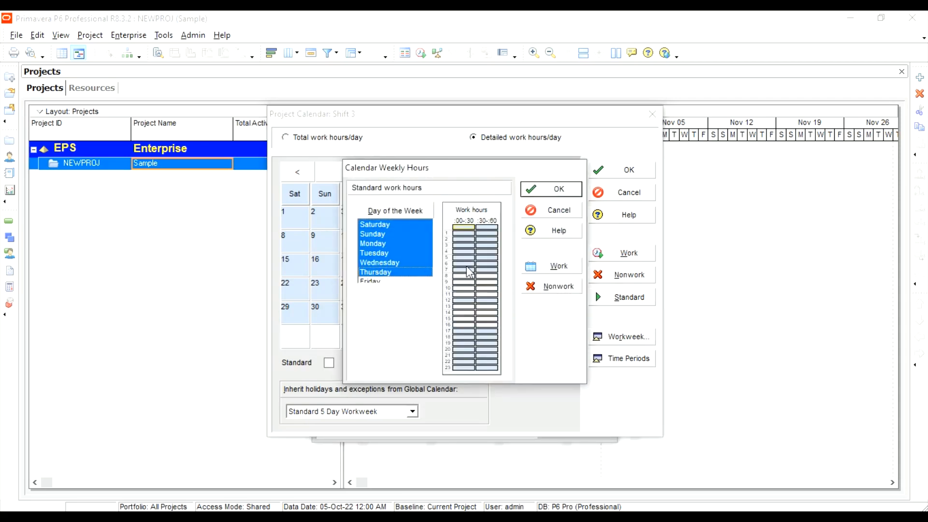
left_click(458, 226)
left_click(481, 369, "shift")
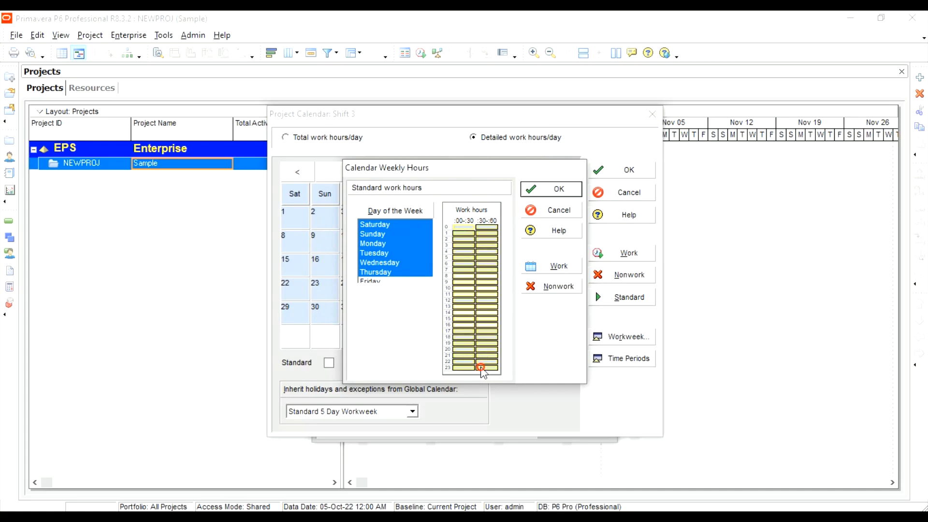
left_click(552, 288)
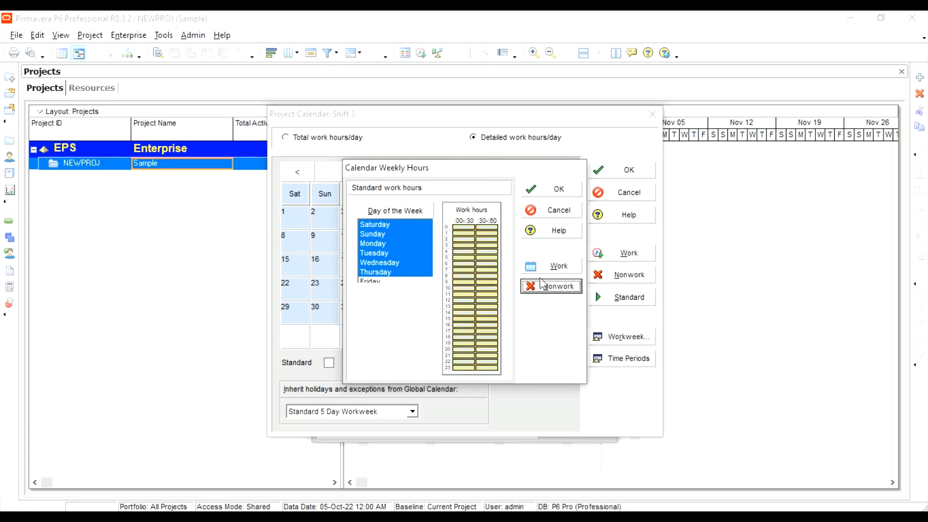
Step: Mark 16:00 to 24:00 as work time for Saturday through Thursday in the Shift 3 workweek and accept it
left_click(464, 325)
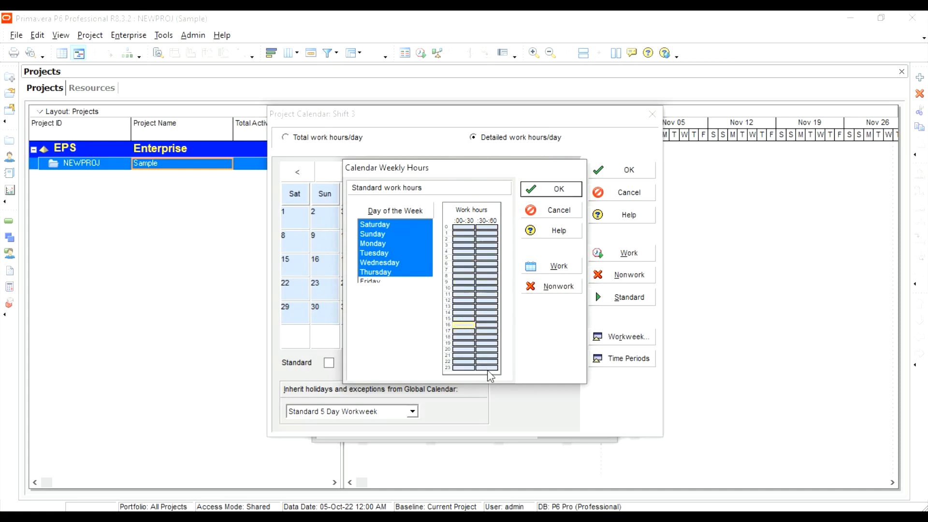
left_click(540, 273)
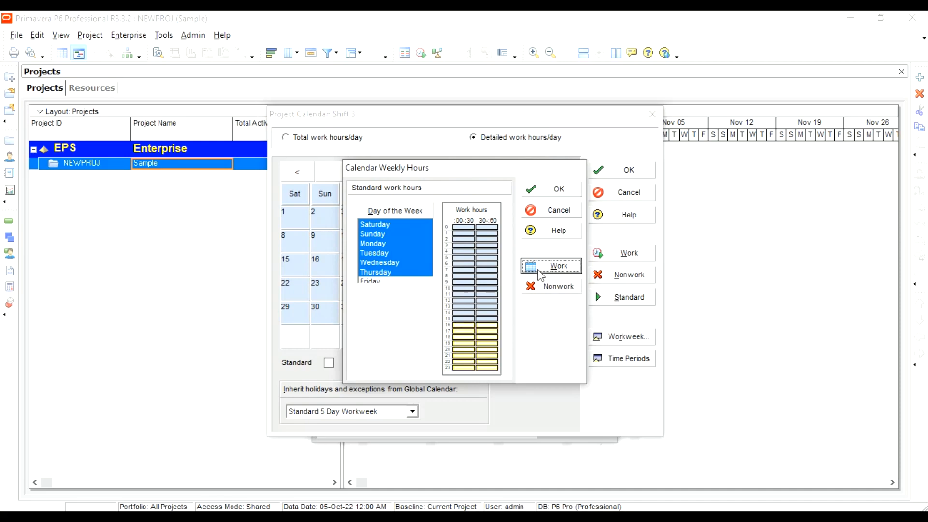
left_click(556, 189)
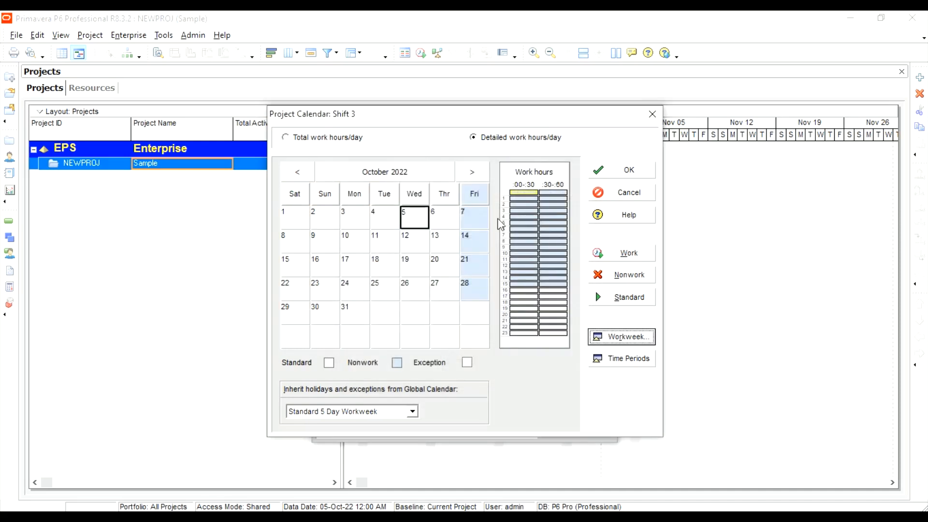
Step: Set Shift 3 to total work hours per day with <None> as its inherited global calendar, then accept it and close the calendar list
left_click(321, 240)
left_click(291, 138)
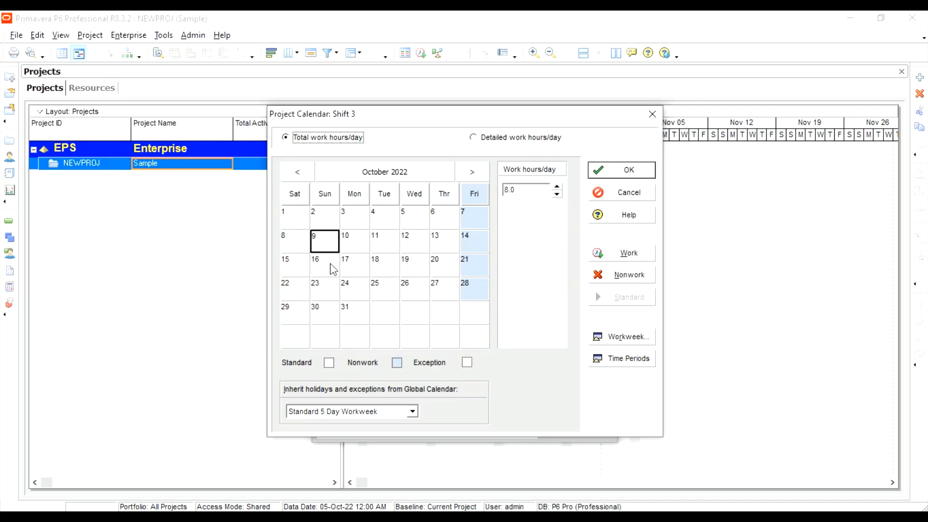
left_click(405, 415)
left_click(348, 424)
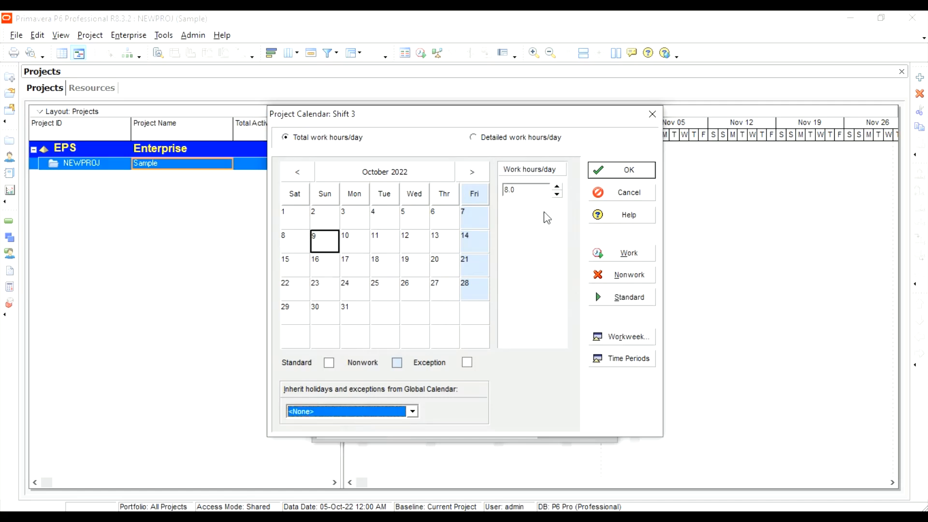
left_click(615, 170)
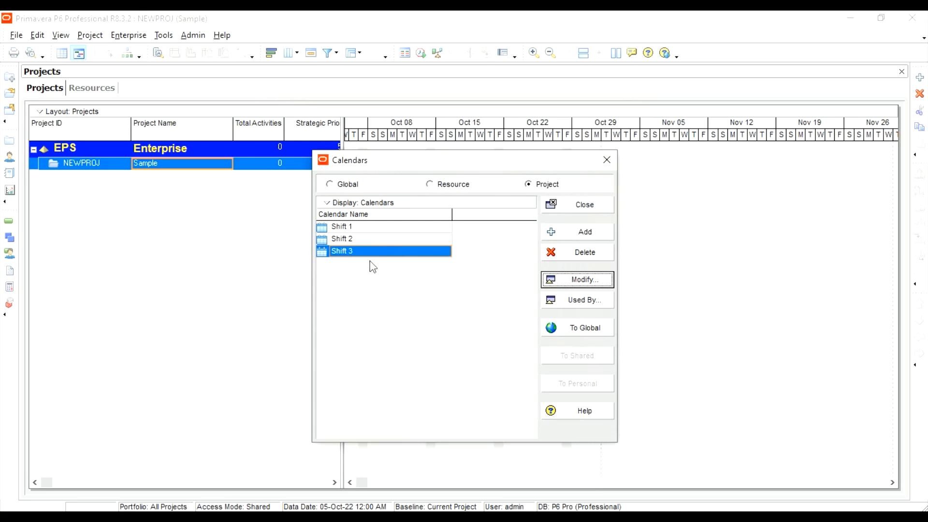
left_click(585, 205)
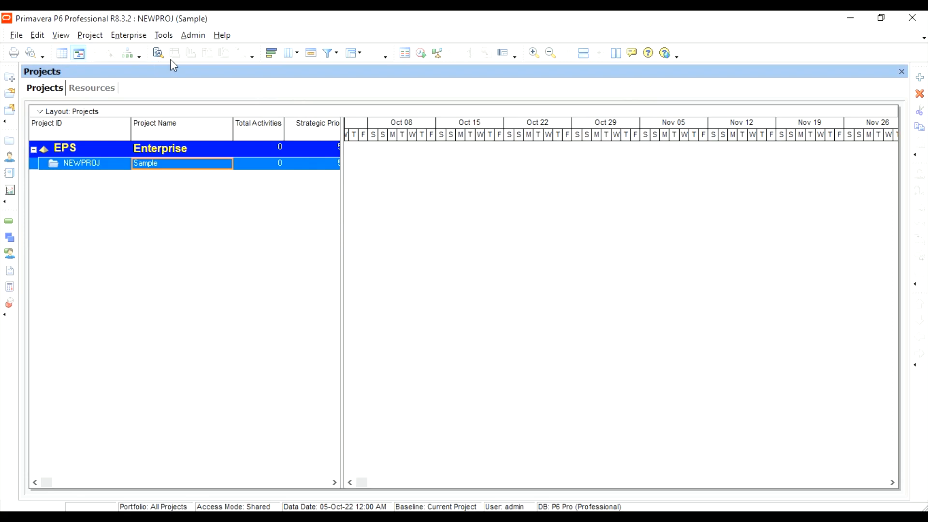
Step: Go from the Sample project's details to its activities and add three new activities
left_click(159, 54)
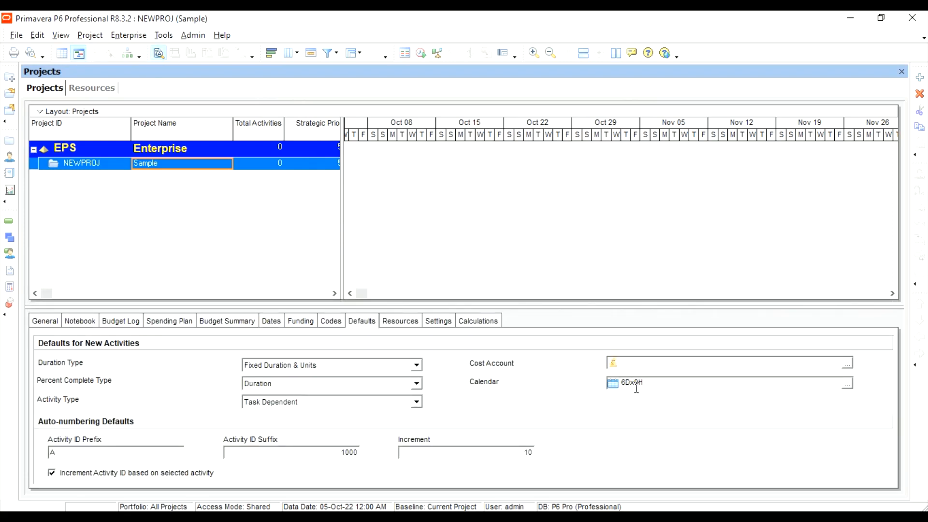
left_click(8, 222)
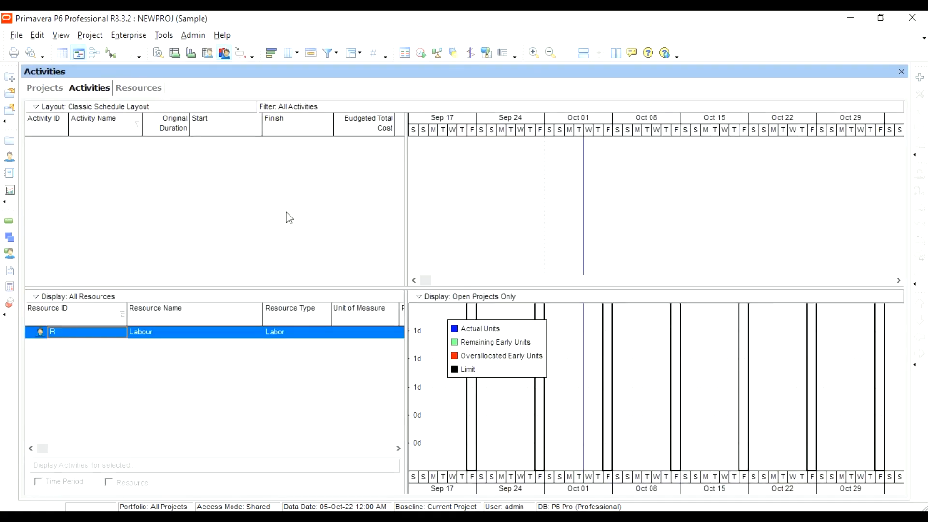
left_click(921, 78)
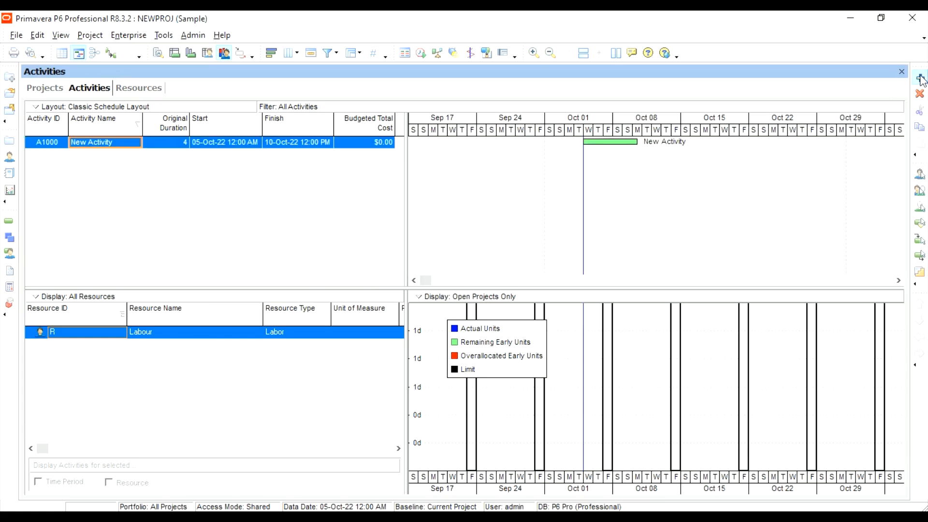
left_click(920, 78)
left_click(921, 78)
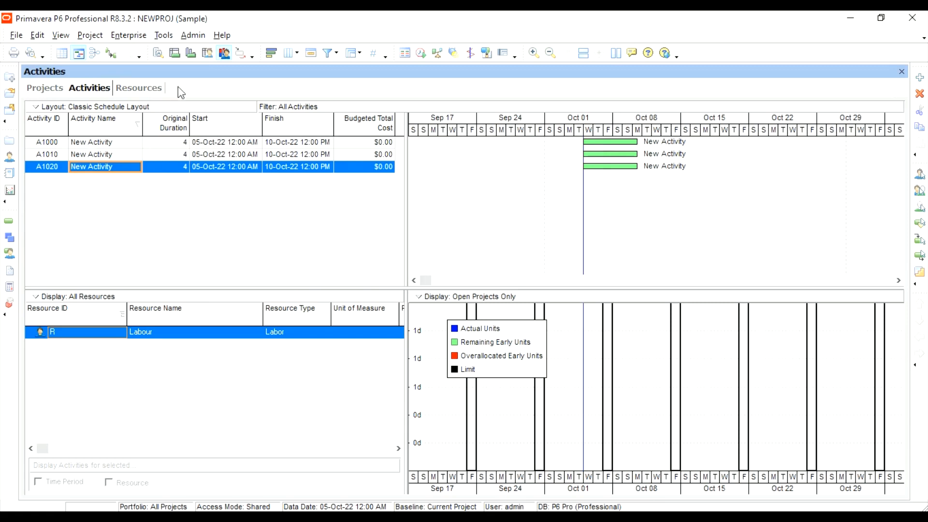
Step: Show the activity details and assign the Shift 1 calendar to activity A1000
left_click(158, 53)
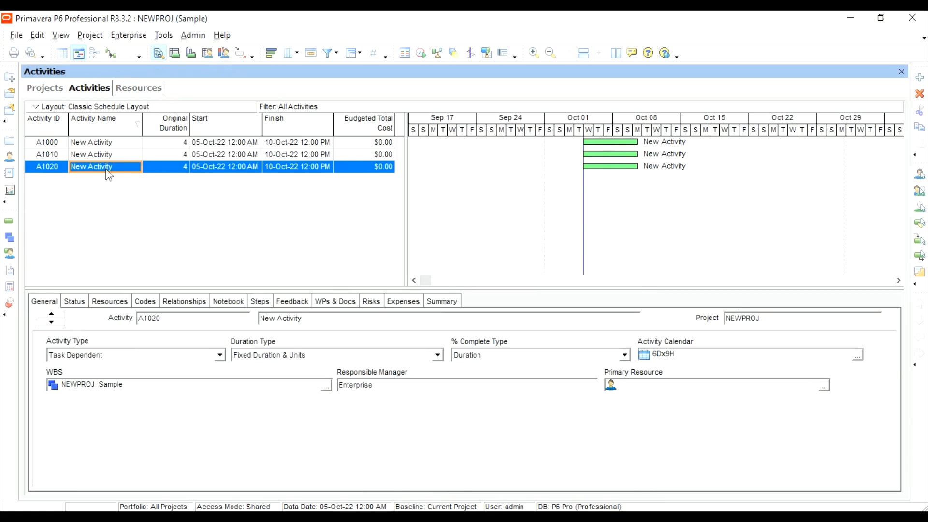
left_click(162, 155)
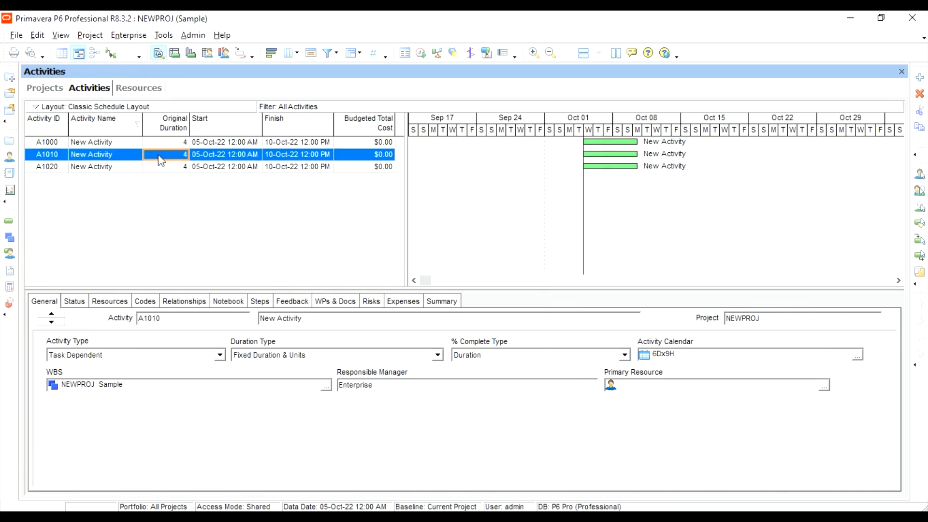
left_click(173, 142)
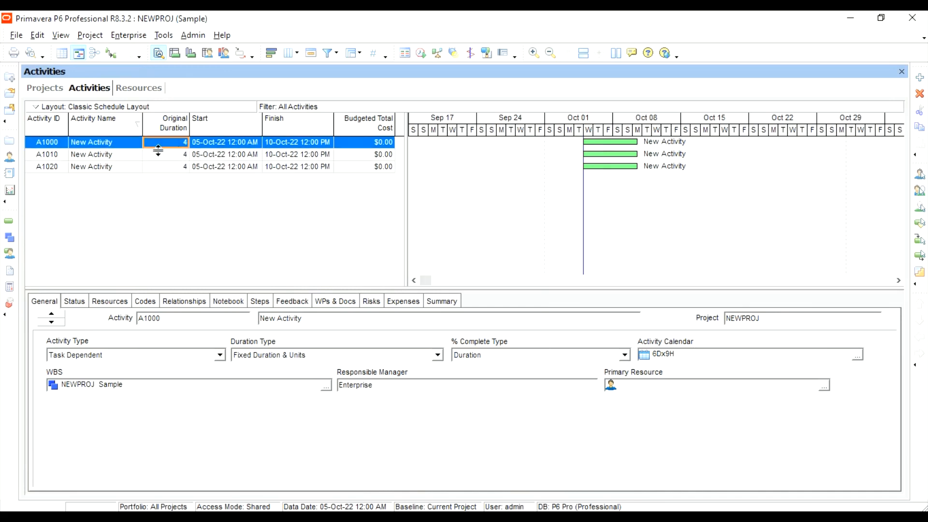
left_click(857, 355)
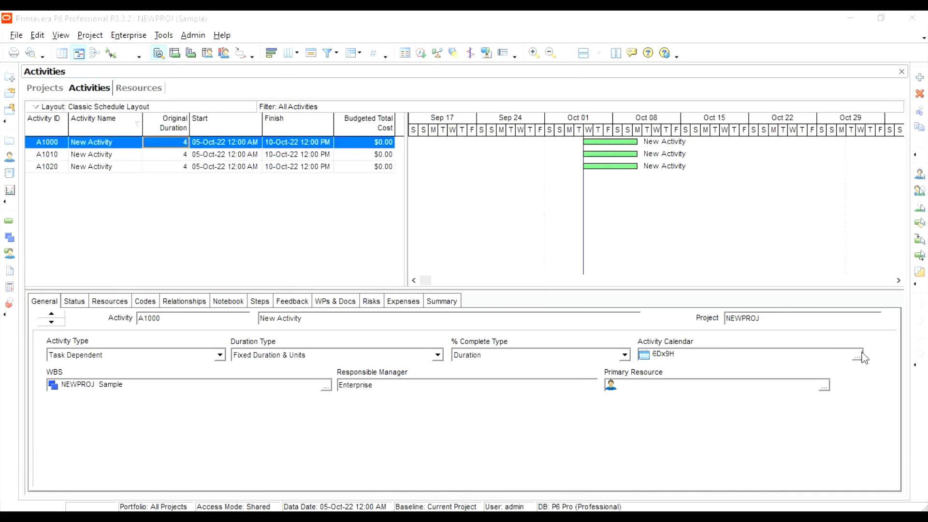
double_click(408, 243)
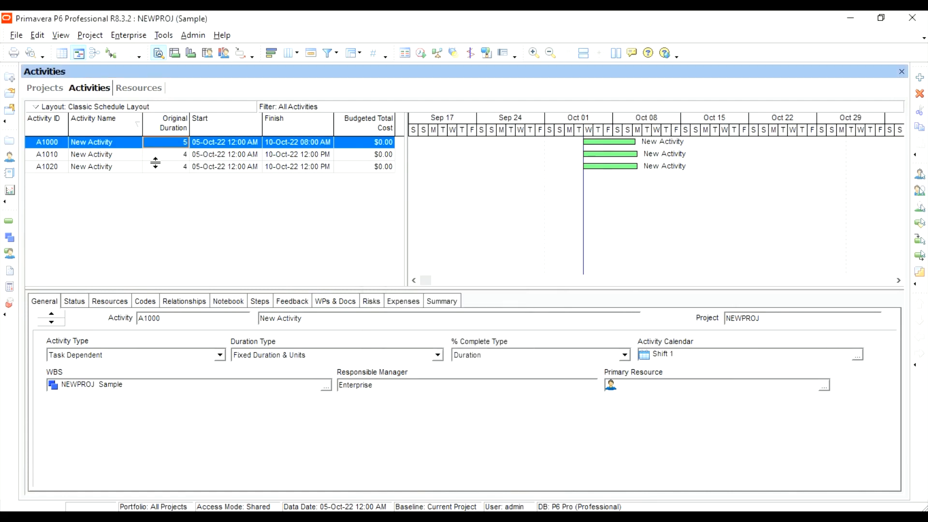
Step: Assign the Shift 2 calendar to activity A1010
left_click(139, 160)
left_click(857, 355)
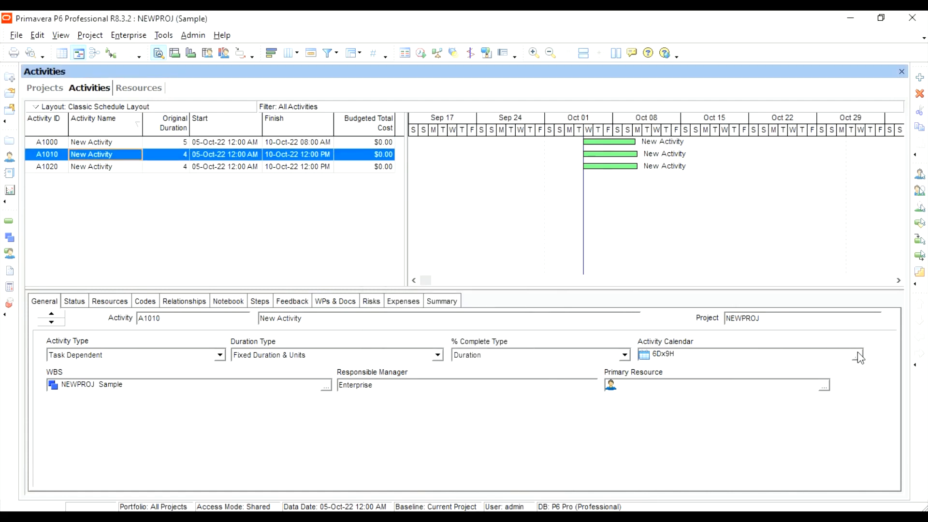
left_click(390, 252)
double_click(390, 252)
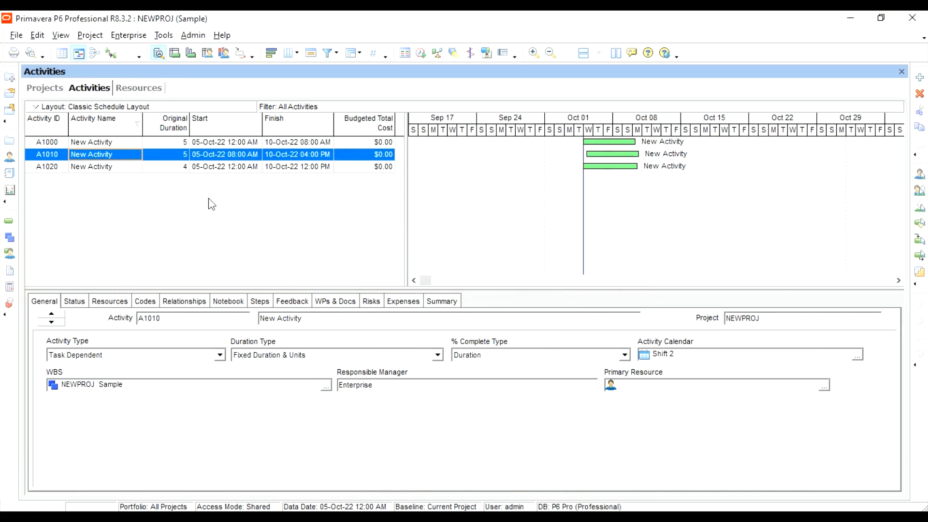
Step: Assign the Shift 3 calendar to activity A1020
left_click(118, 166)
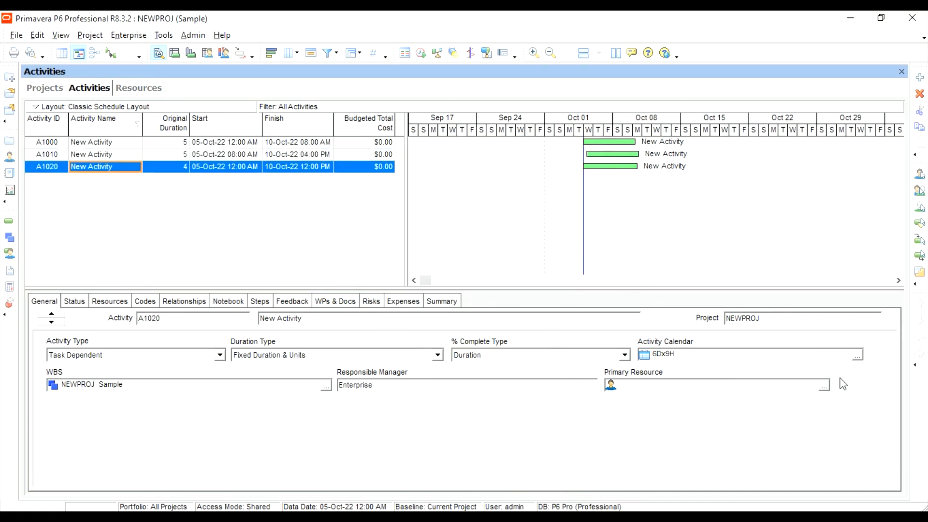
left_click(857, 357)
double_click(394, 267)
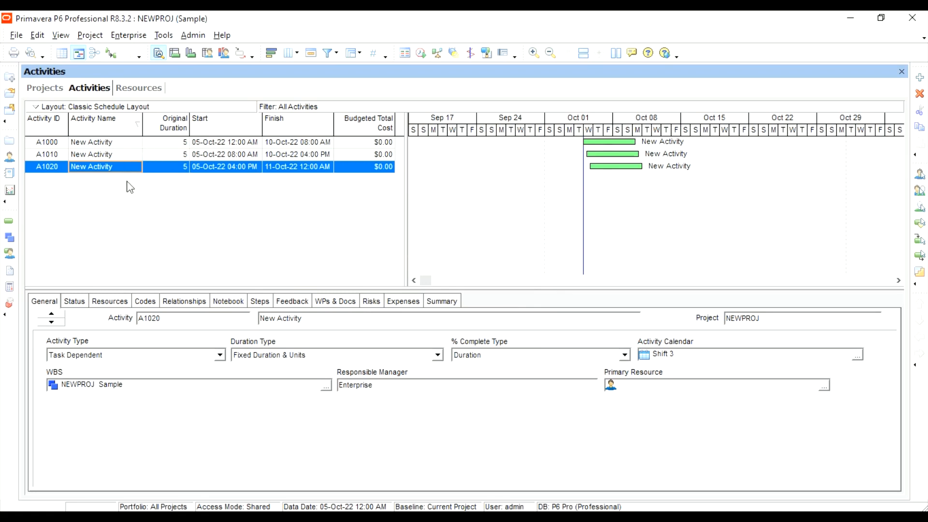
left_click(167, 144)
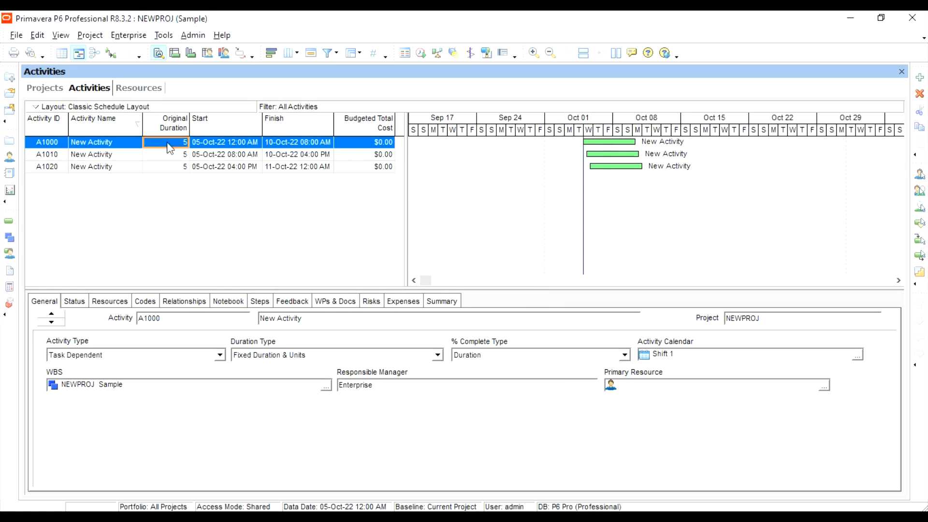
key("Down")
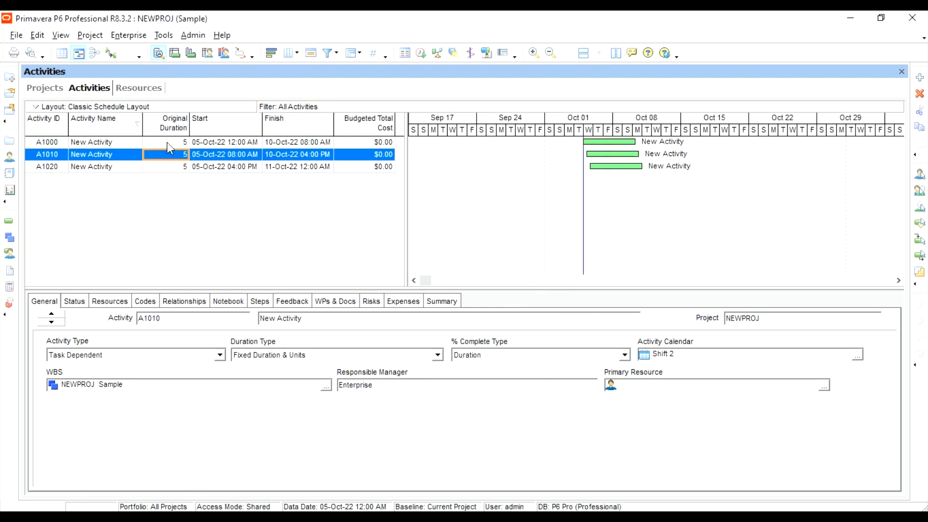
key("Down")
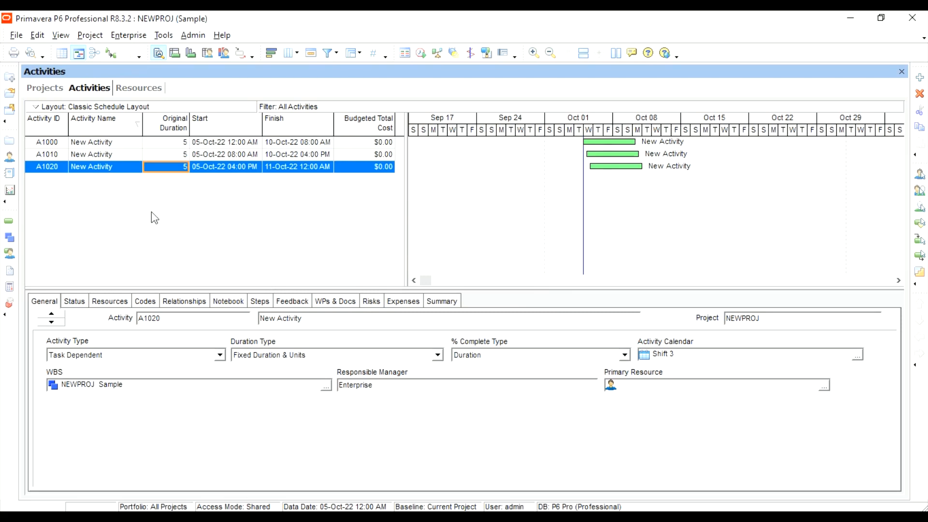
Step: Assign the Labour resource to activities A1000, A1010 and A1020 together and close the resource assignment
left_click(119, 143)
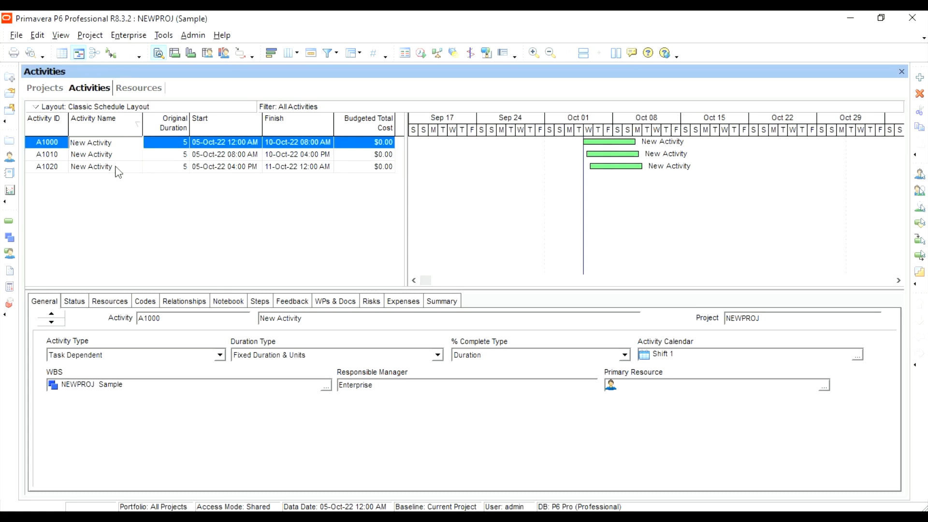
left_click(118, 167, "shift")
right_click(118, 170)
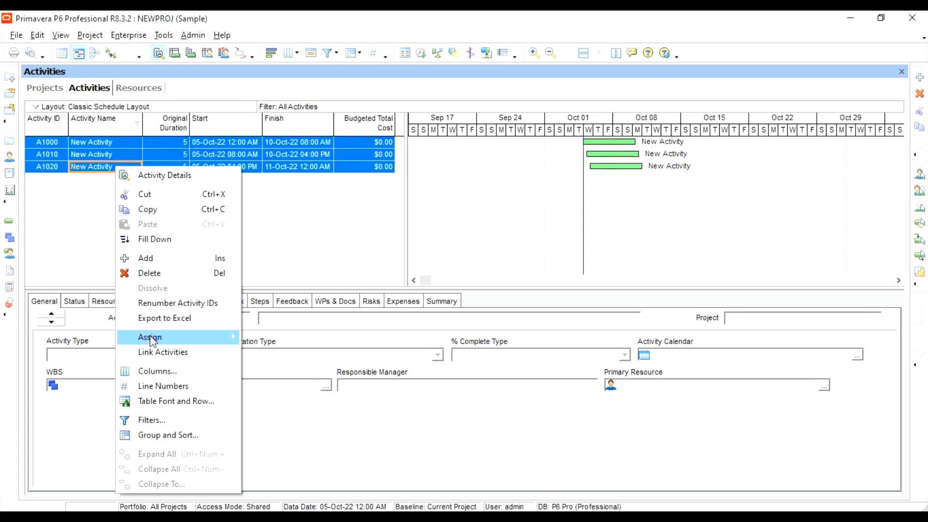
mouse_move(174, 340)
left_click(280, 338)
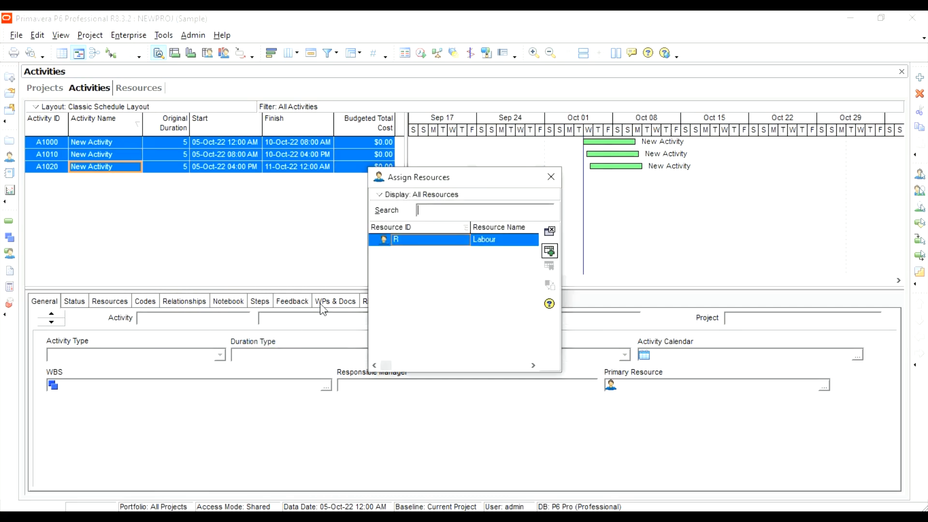
left_click(550, 250)
left_click(551, 177)
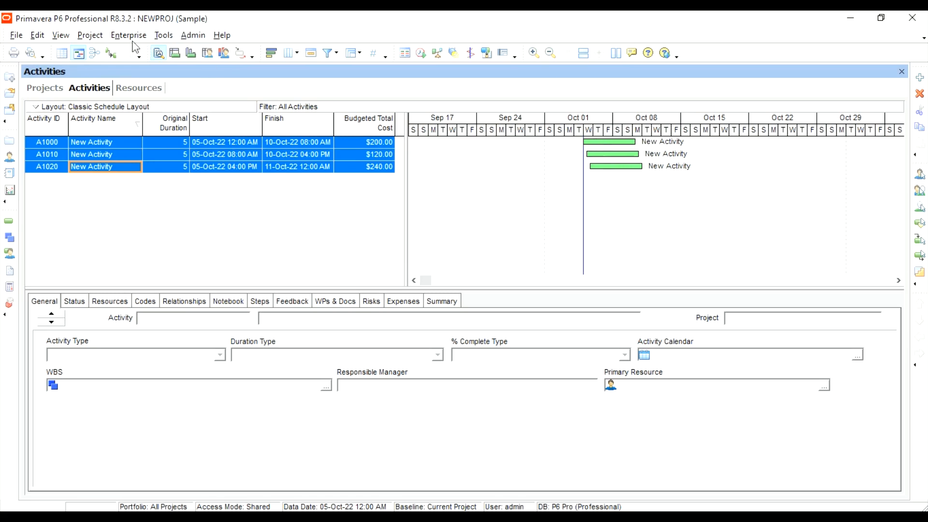
Step: Show the Resource Usage Profile below the activities and move its legend to the upper-right corner of the chart
left_click(60, 35)
mouse_move(111, 90)
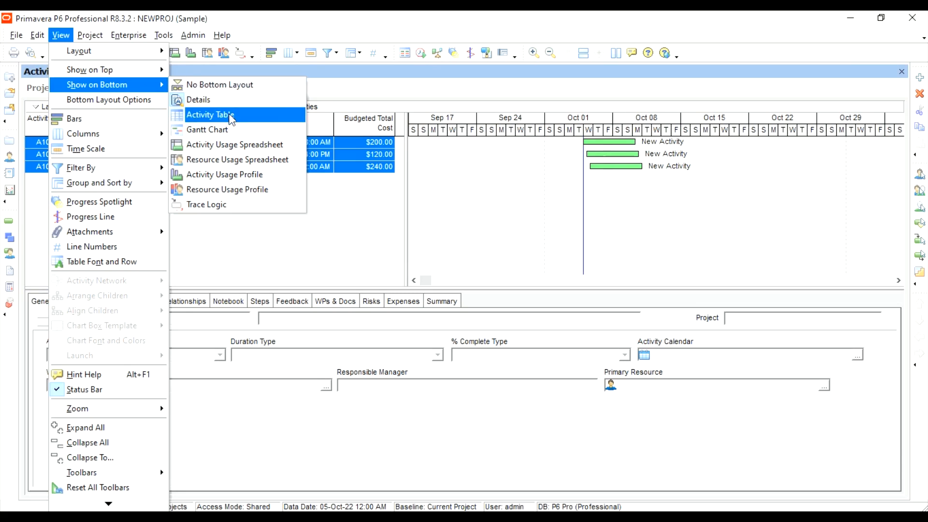
left_click(227, 189)
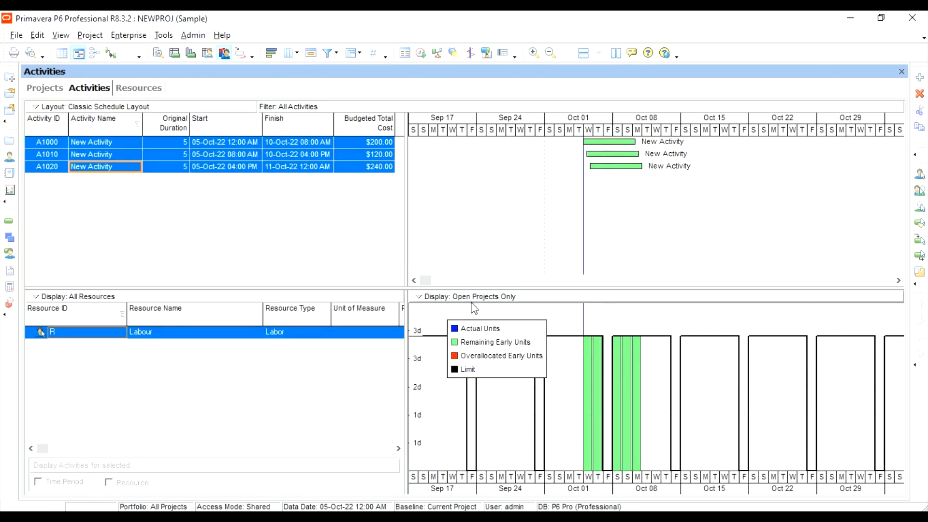
left_click_drag(488, 337, 840, 325)
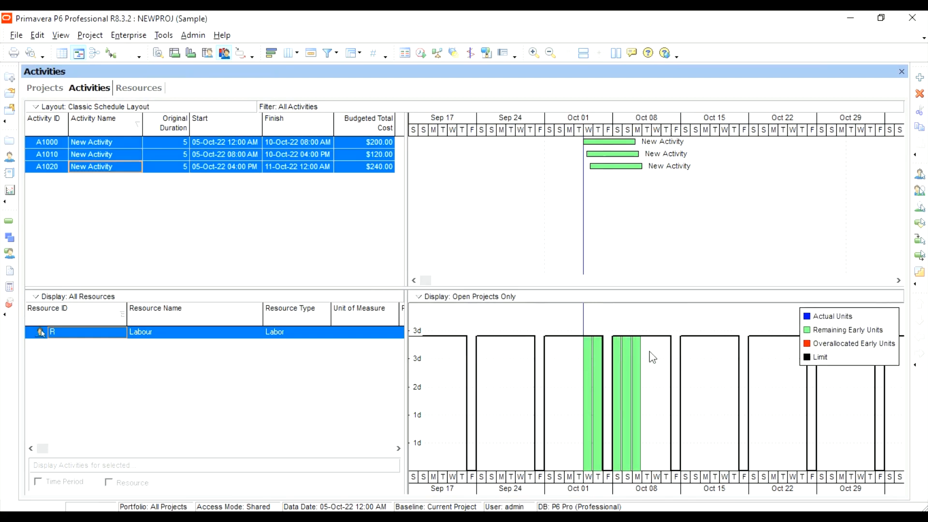
Step: Set the interval for time-distributed resource calculations to Day in the profile's user preferences and accept the profile options
right_click(607, 483)
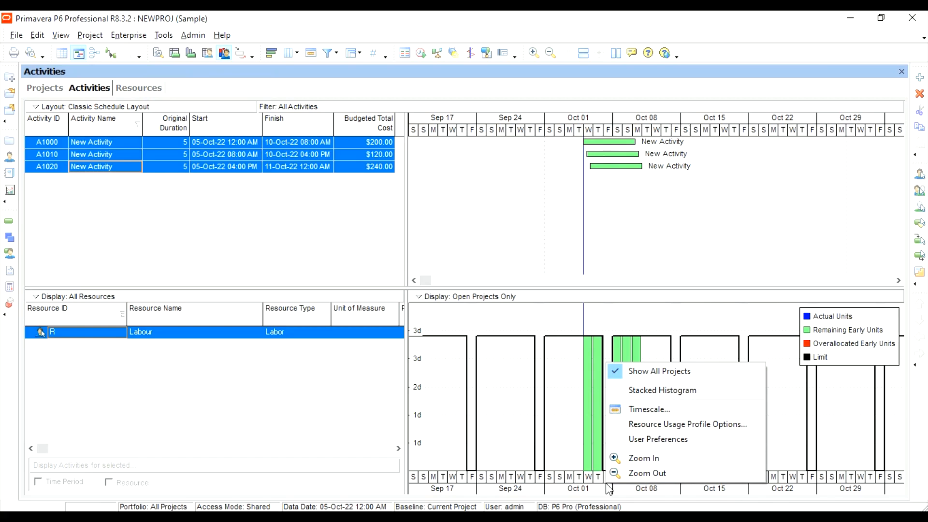
left_click(686, 425)
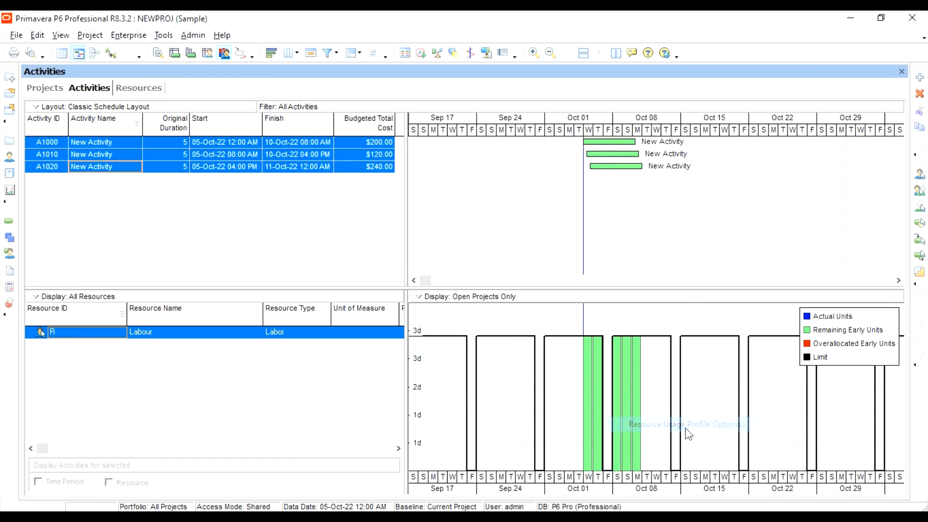
left_click(515, 148)
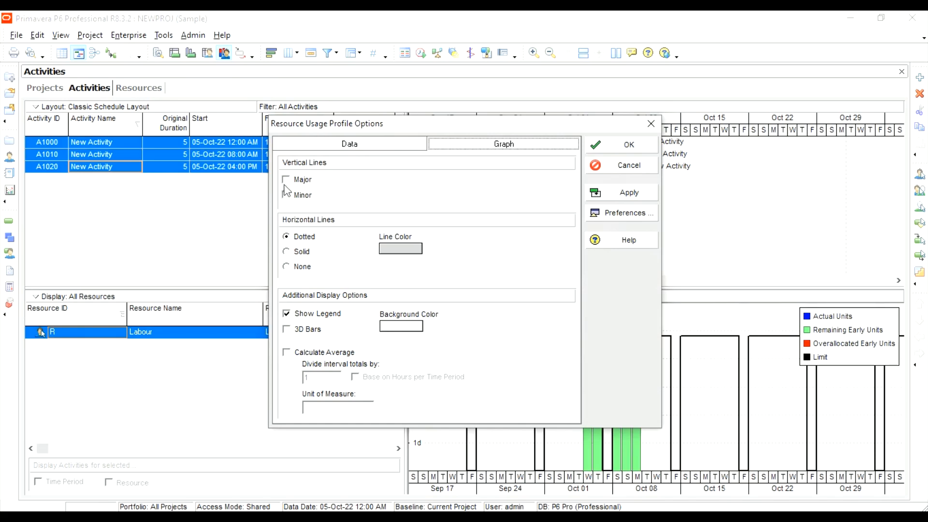
left_click(625, 213)
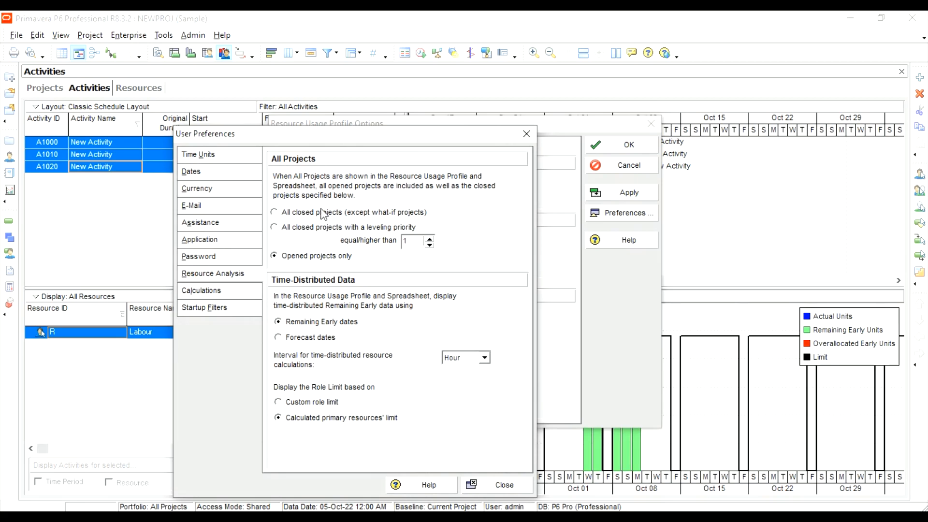
left_click(484, 358)
left_click(456, 380)
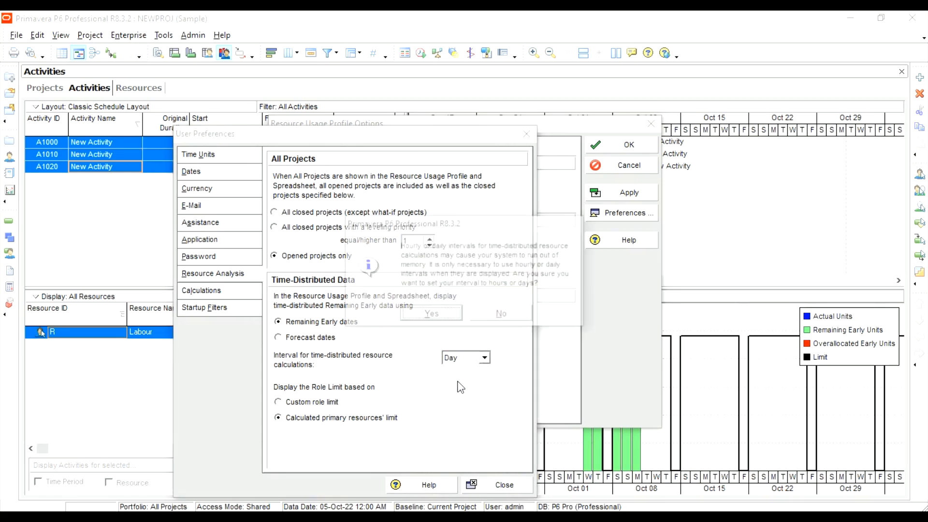
left_click(430, 315)
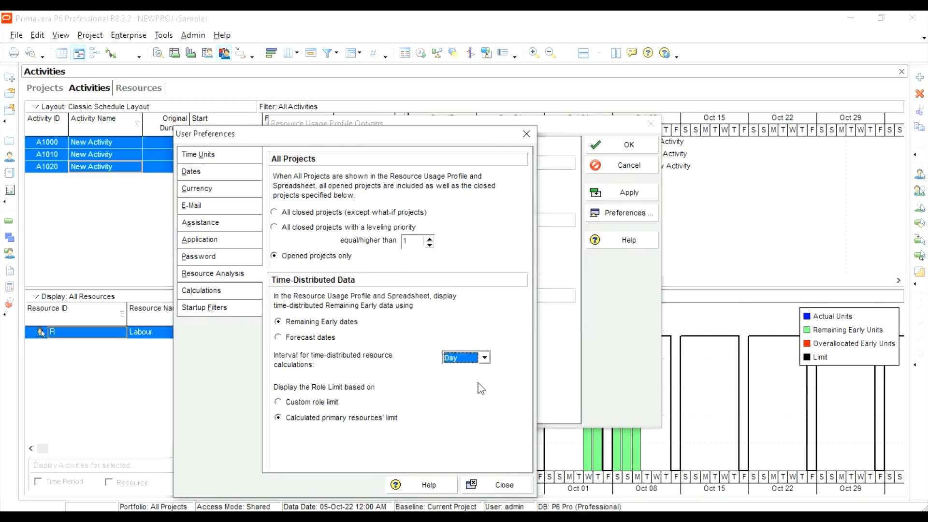
left_click(498, 485)
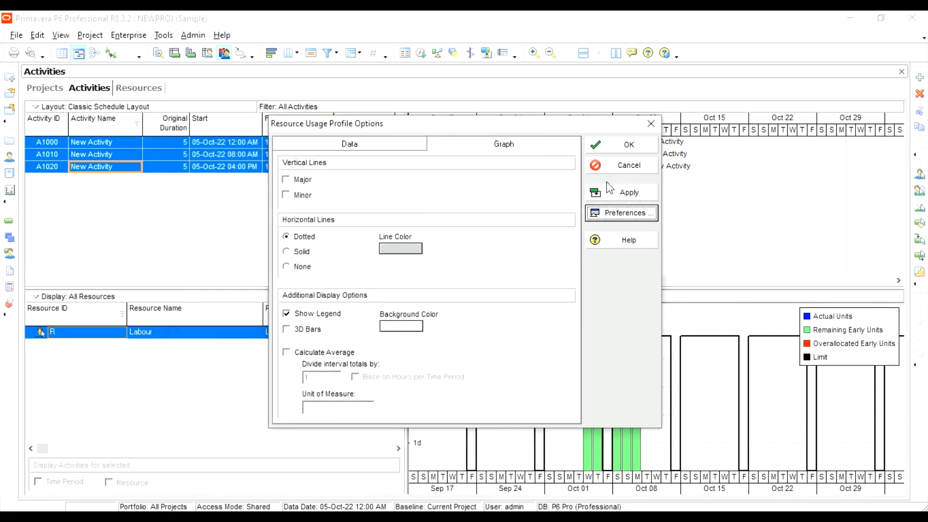
left_click(628, 146)
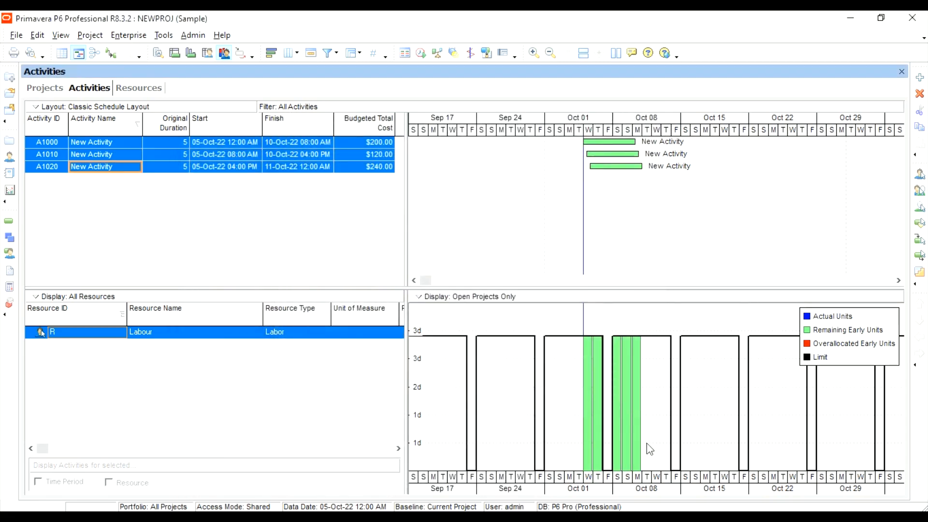
Step: Set the timescale's date interval to Day/Hour and apply it to the chart
right_click(612, 476)
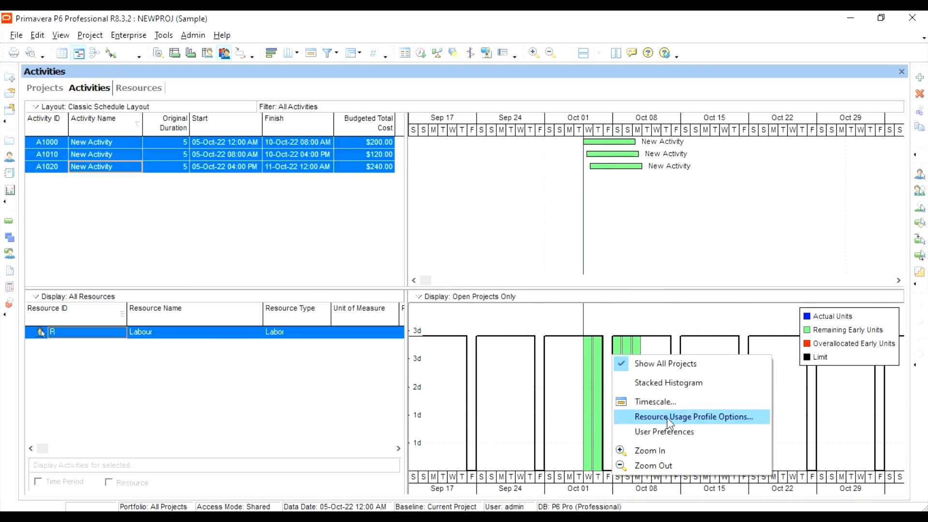
left_click(668, 403)
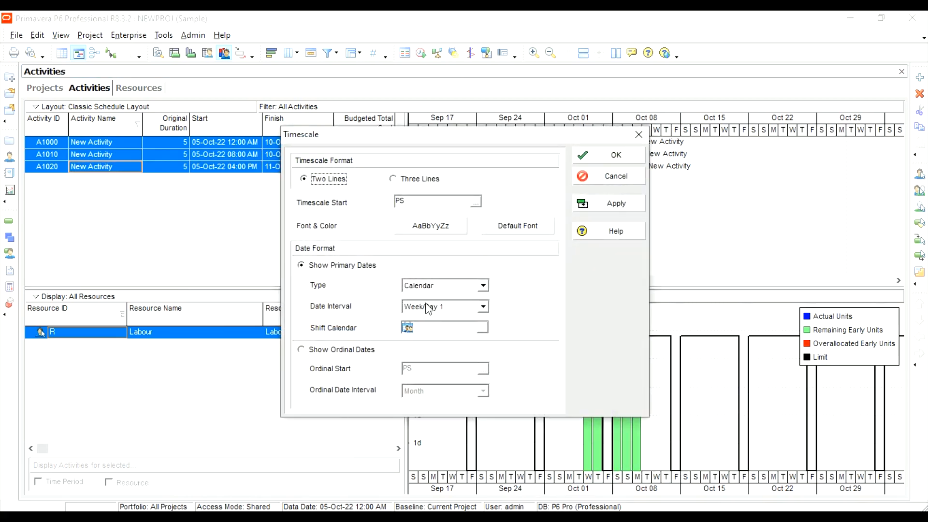
left_click(428, 309)
left_click(431, 349)
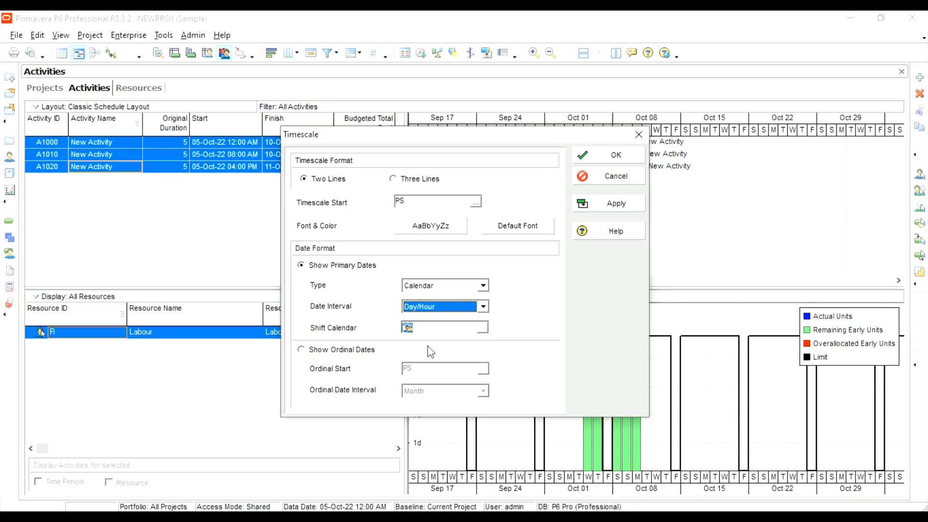
left_click(610, 201)
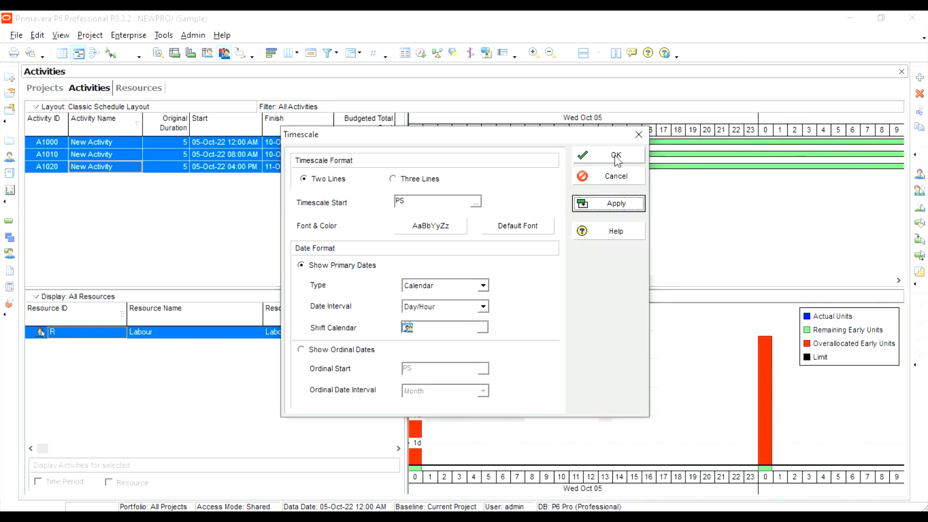
Step: Accept the Day/Hour timescale and bring the hours just before the start of Wed Oct 05 into the chart
left_click(616, 157)
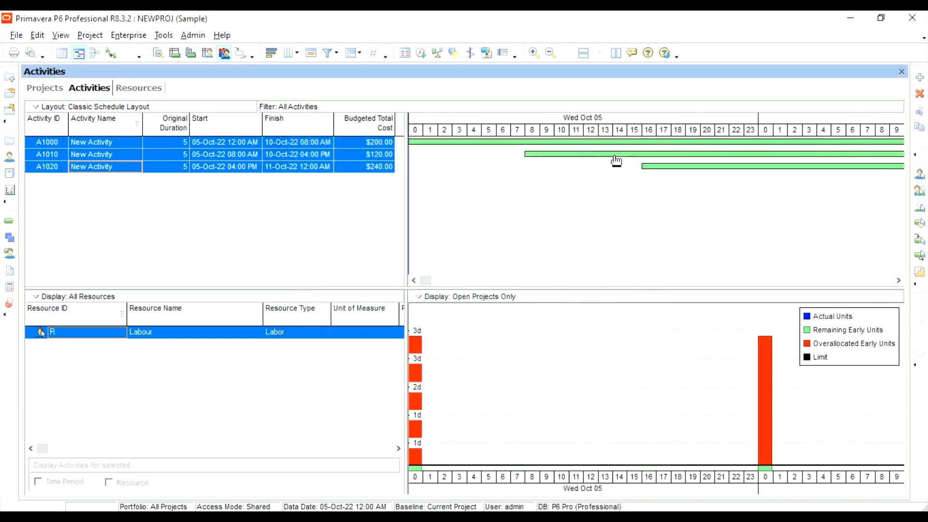
left_click(414, 281)
left_click(414, 280)
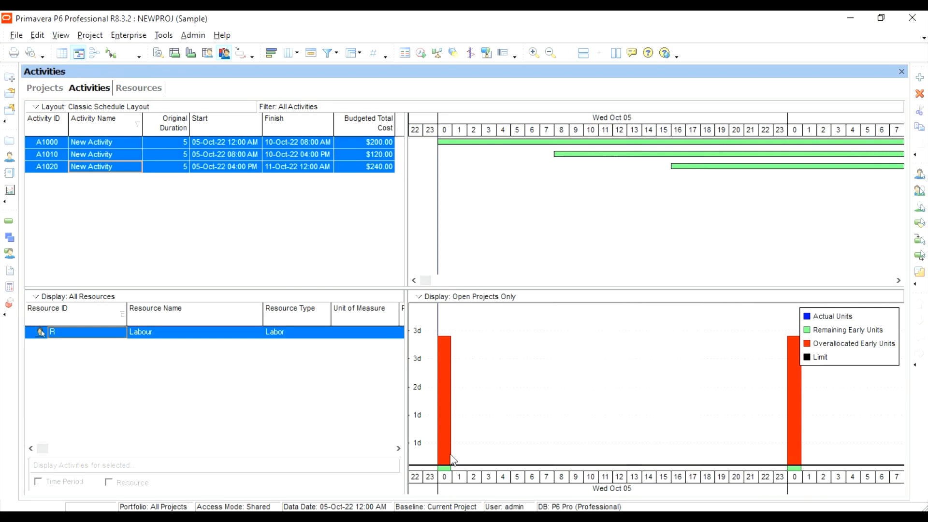
Step: Set the interval for time-distributed resource calculations to Hour in the user preferences, agree to the hourly interval and accept the profile options
right_click(594, 478)
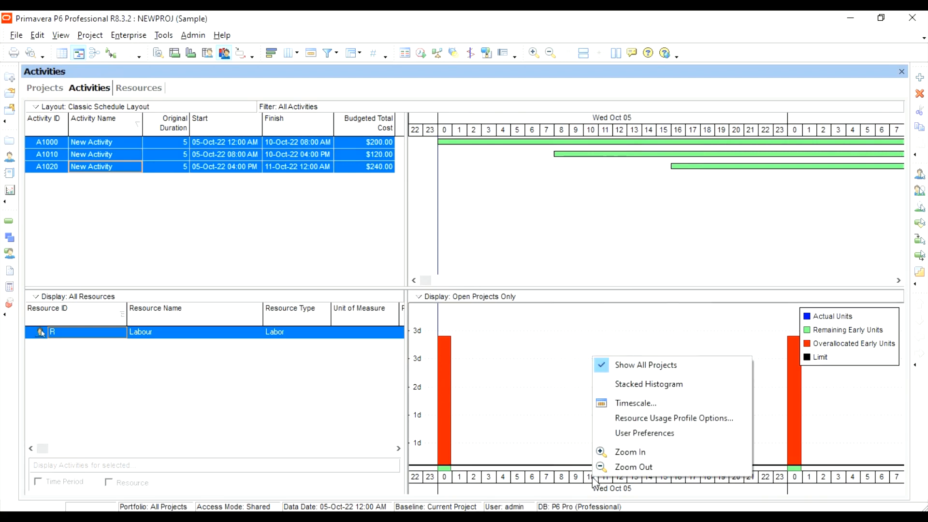
left_click(642, 418)
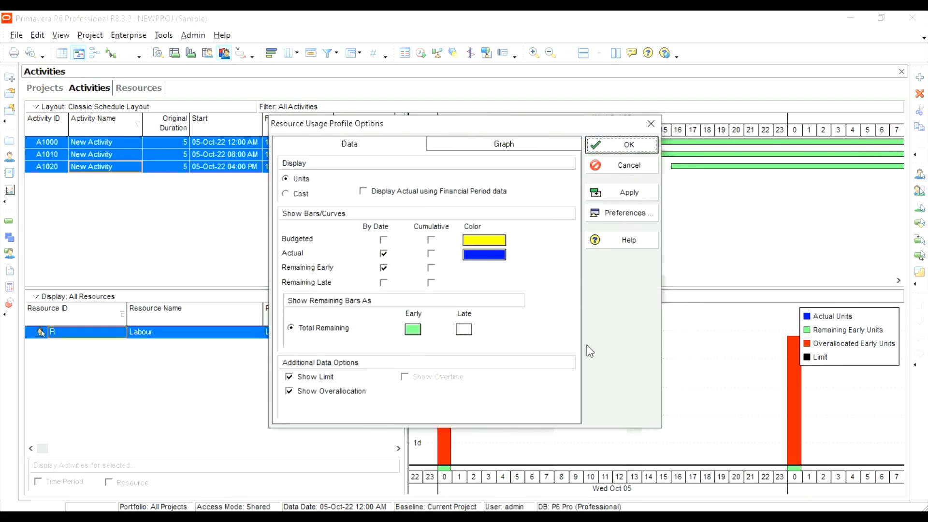
left_click(619, 217)
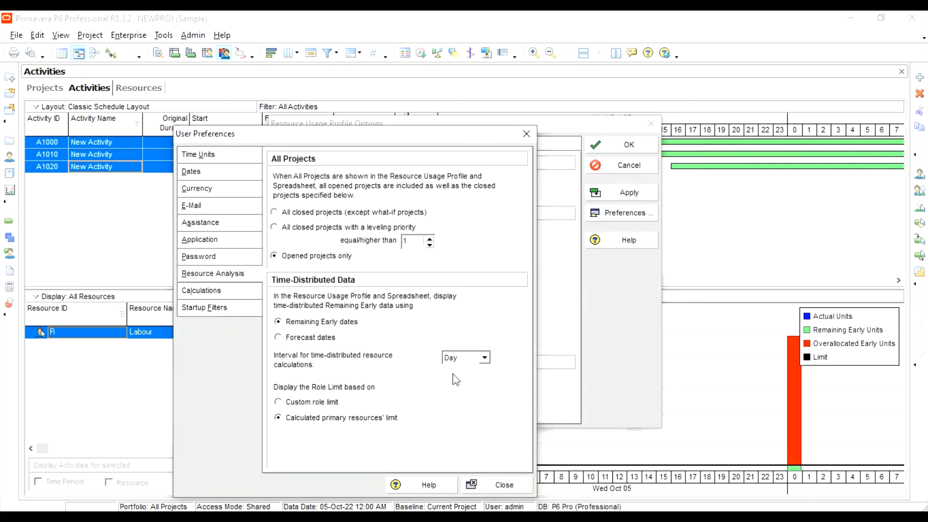
left_click(457, 369)
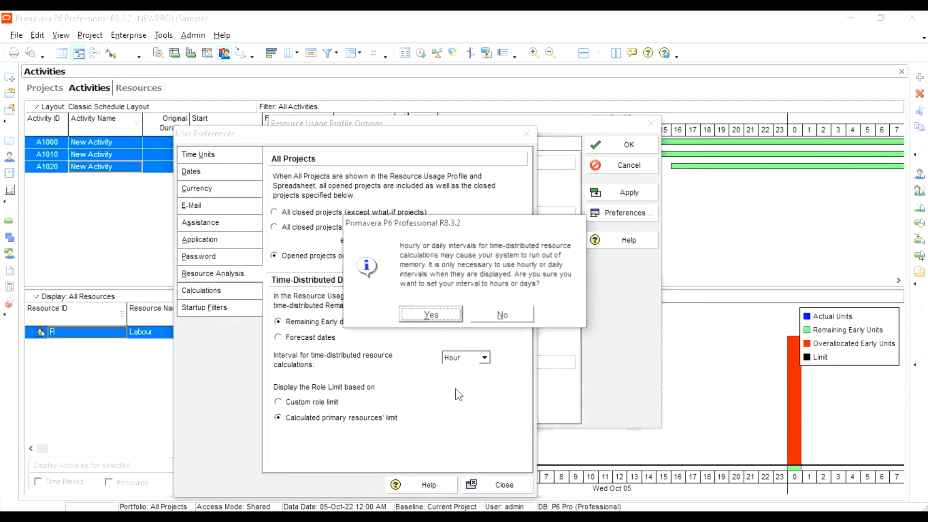
left_click(454, 319)
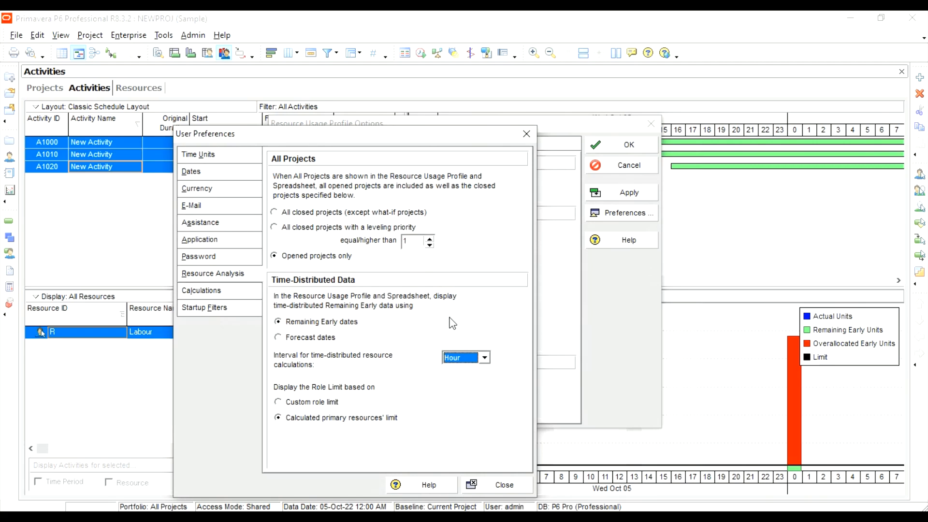
left_click(504, 485)
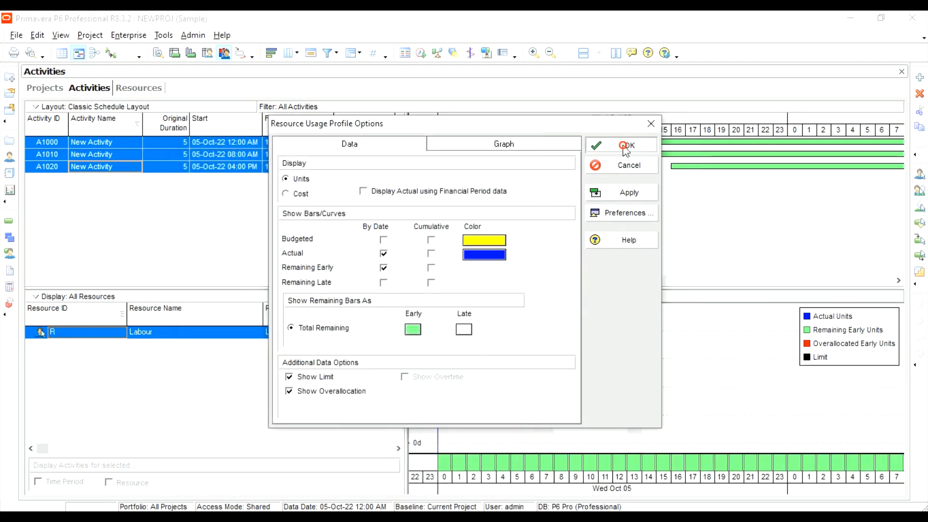
left_click(627, 145)
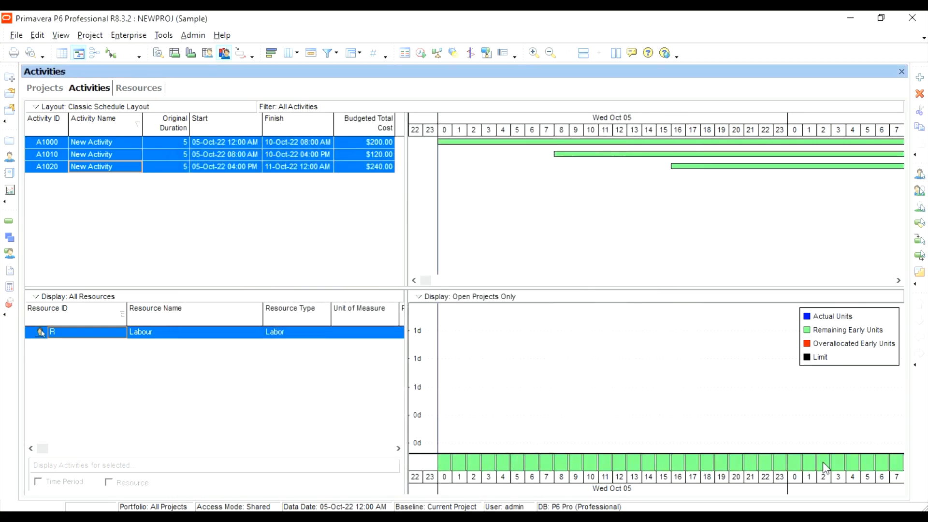
Step: Set the timescale's date interval to Day/Shift with the 3-shift Operations shift calendar and apply it to the chart
right_click(659, 481)
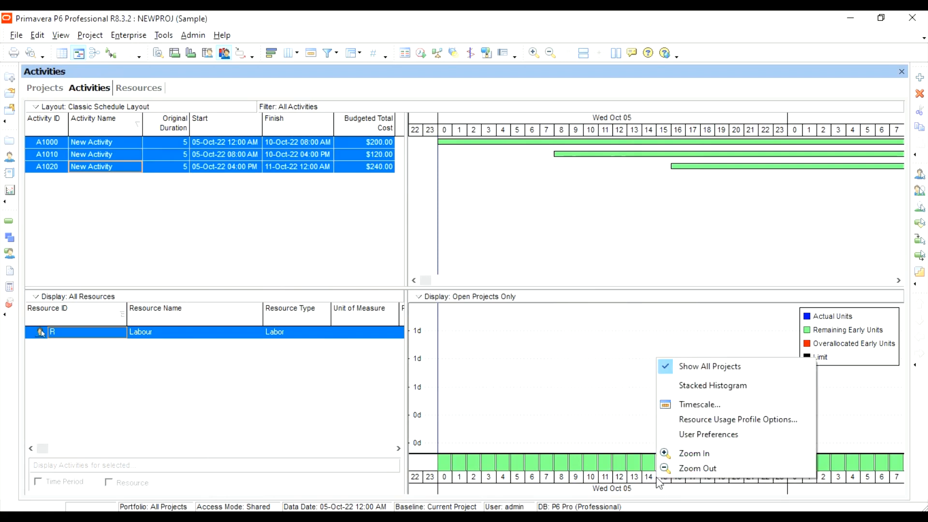
left_click(697, 406)
left_click(438, 306)
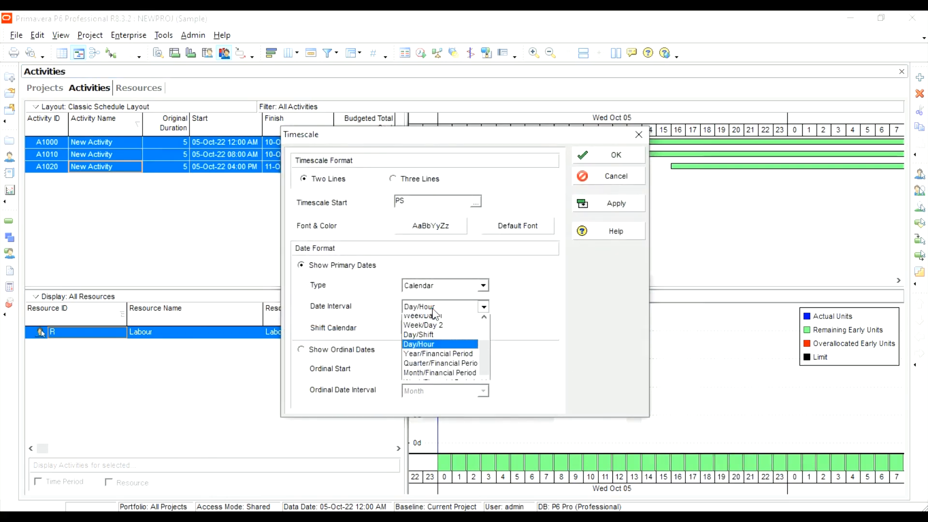
left_click(432, 339)
left_click(482, 328)
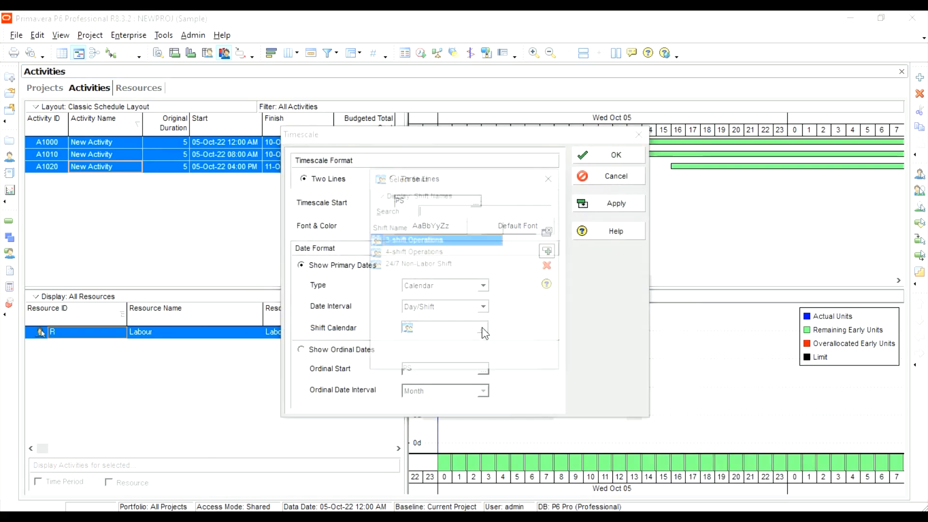
double_click(409, 241)
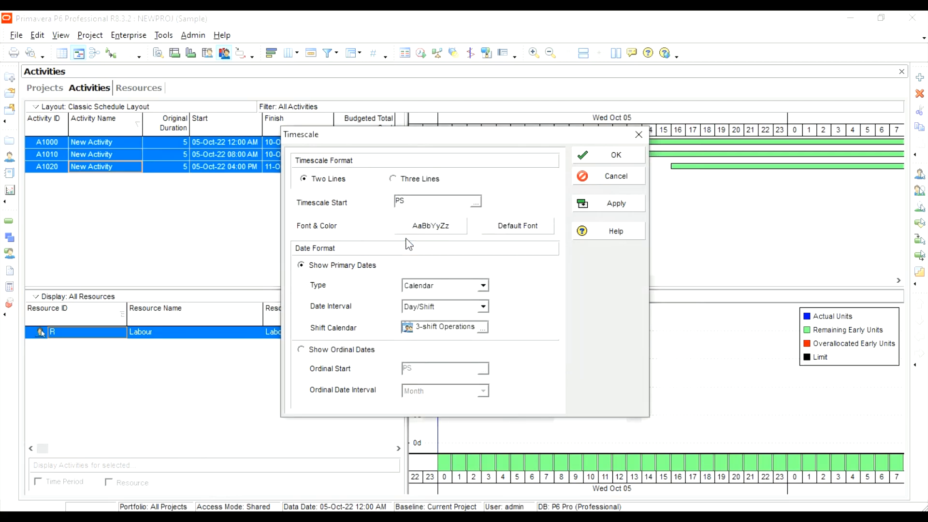
left_click(616, 203)
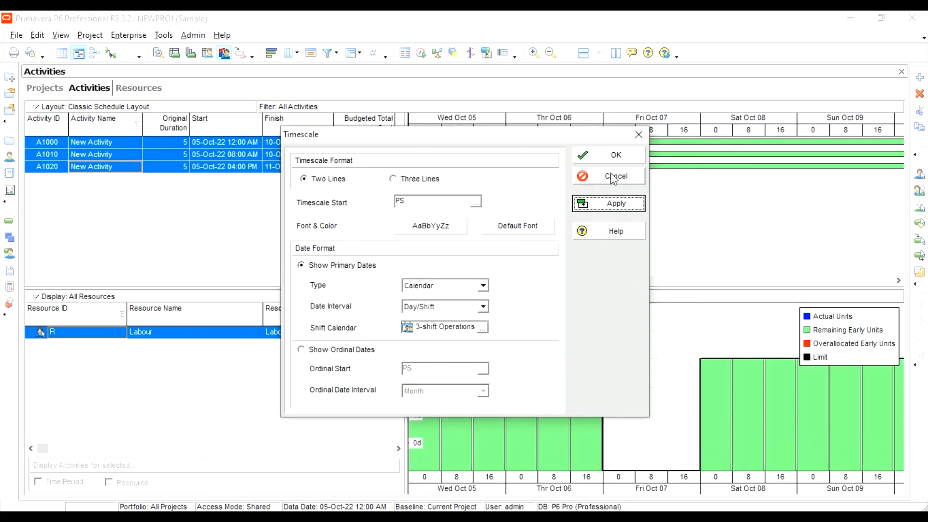
left_click(614, 154)
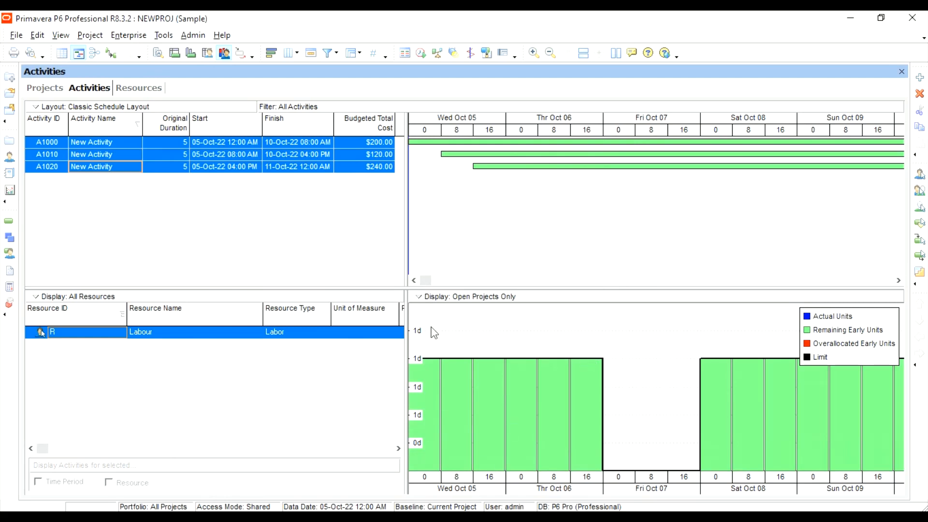
left_click(415, 280)
left_click(415, 280)
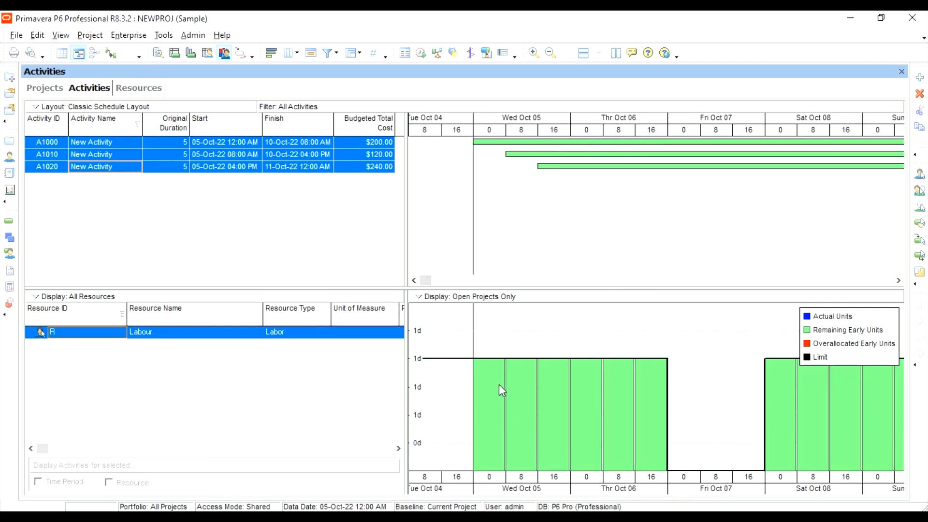